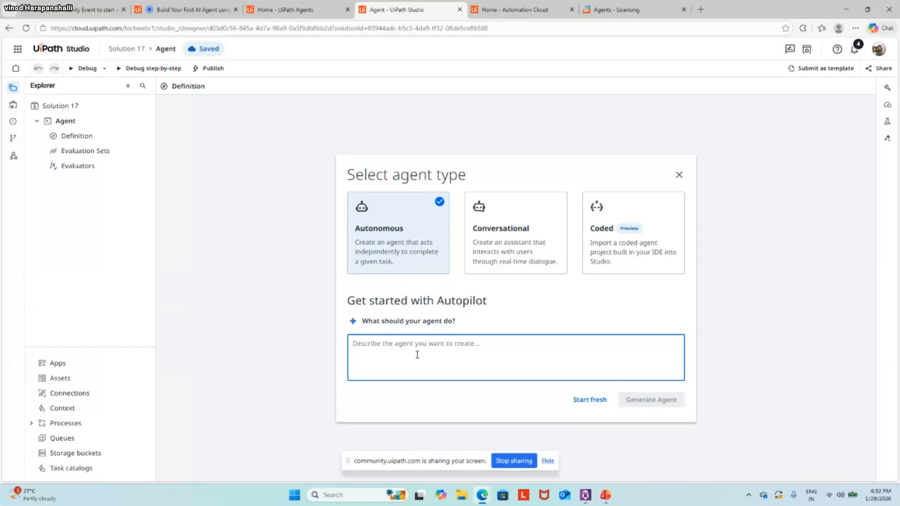
pyautogui.write('build an')
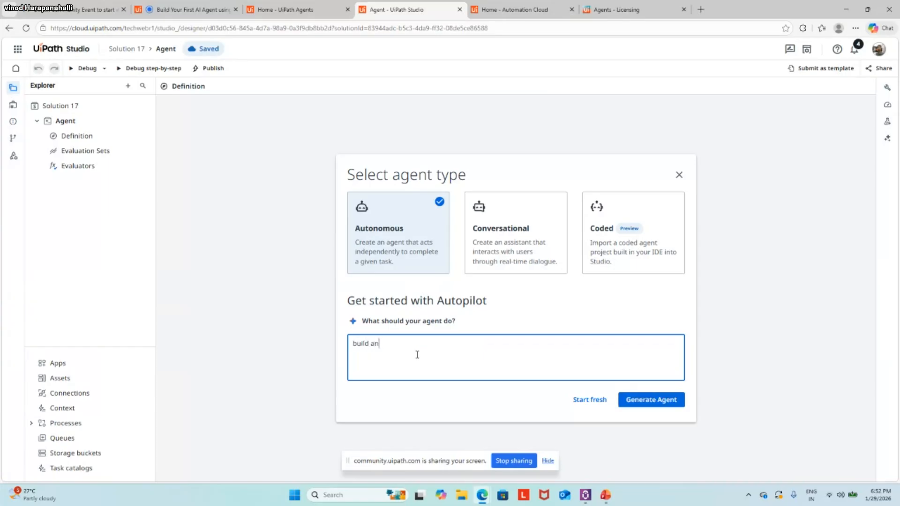
pyautogui.press('BackSpace')
pyautogui.press('BackSpace')
pyautogui.press('BackSpace')
pyautogui.press('BackSpace')
pyautogui.press('BackSpace')
pyautogui.press('BackSpace')
pyautogui.press('BackSpace')
pyautogui.press('BackSpace')
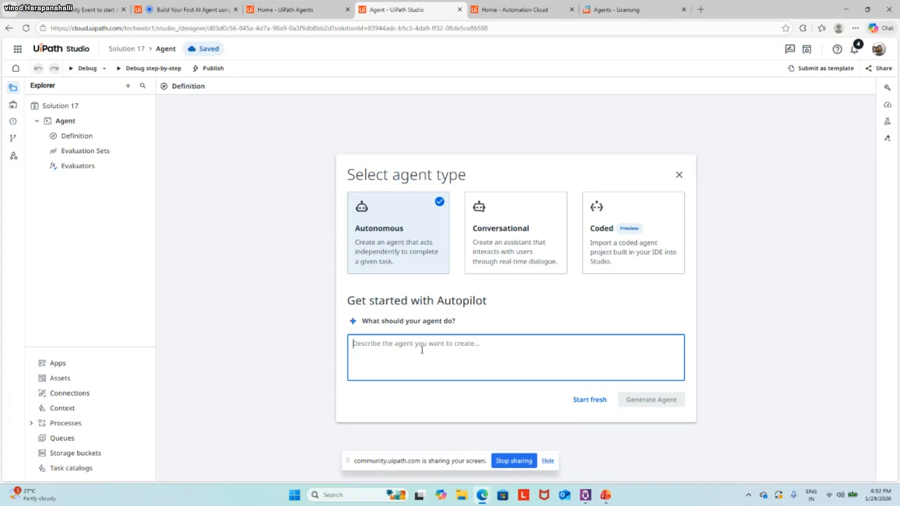
# Generate an autonomous agent with Autopilot from the description "build an agent should show the meaning of name which includes notable people as well origin"
pyautogui.write('buil')
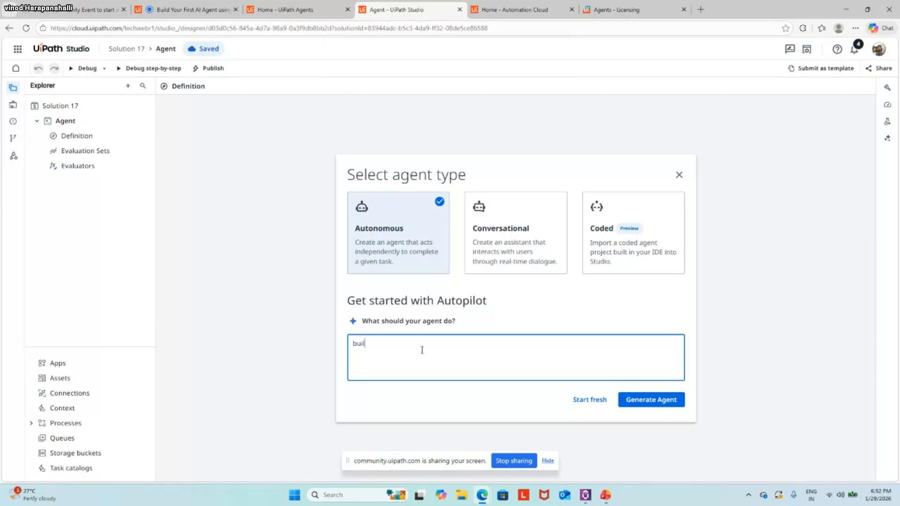
pyautogui.write('d an agent should show the meaning of name')
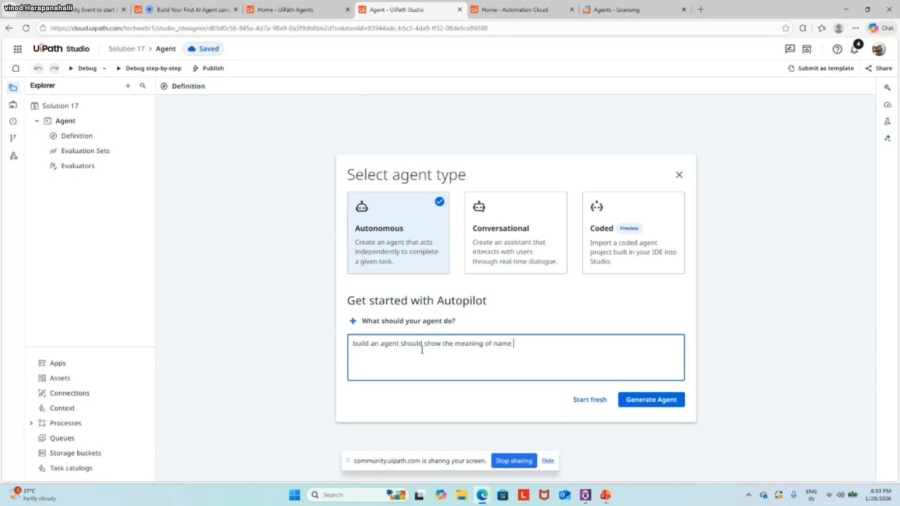
pyautogui.write('which includes notable peopl')
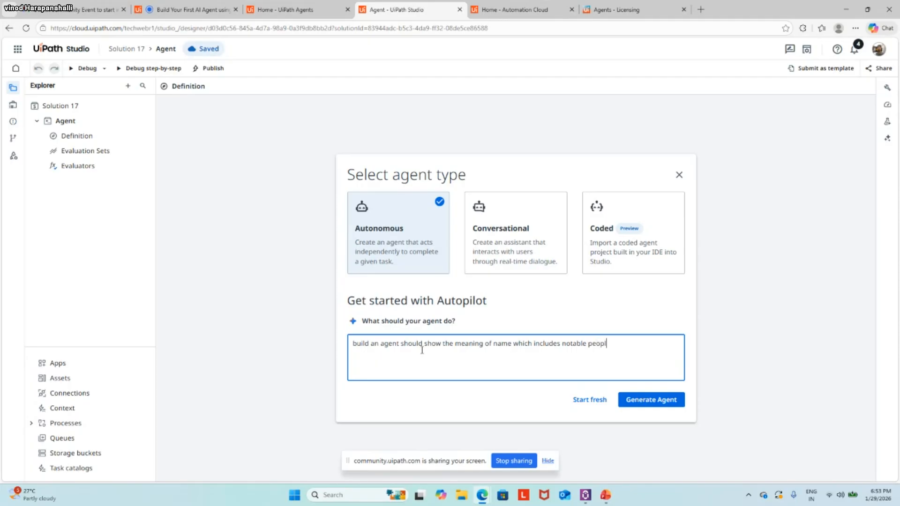
pyautogui.write('e as well origin')
pyautogui.moveTo(658, 346); pyautogui.dragTo(334, 341)
pyautogui.click(387, 370)
pyautogui.click(657, 400)
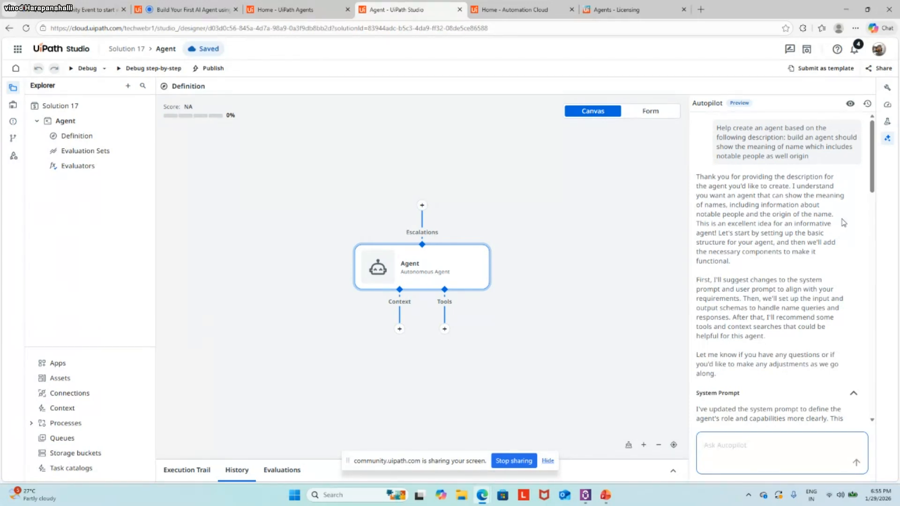
# Open the agent's properties and choose gpt-4o-2024-11-20 as its model
pyautogui.click(888, 89)
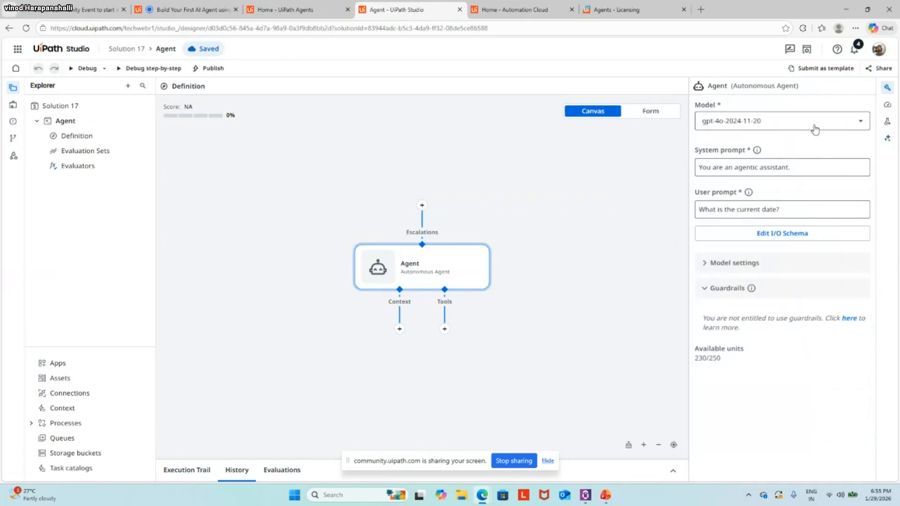
pyautogui.click(762, 126)
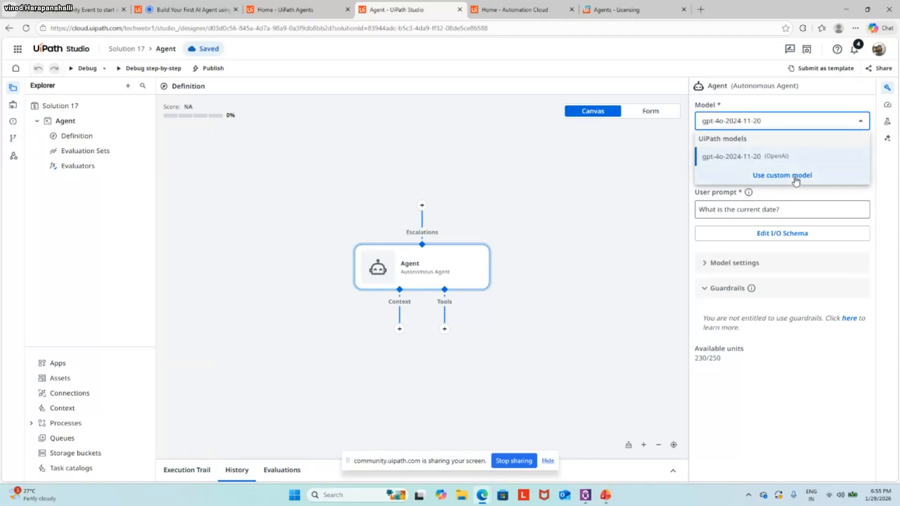
pyautogui.click(738, 157)
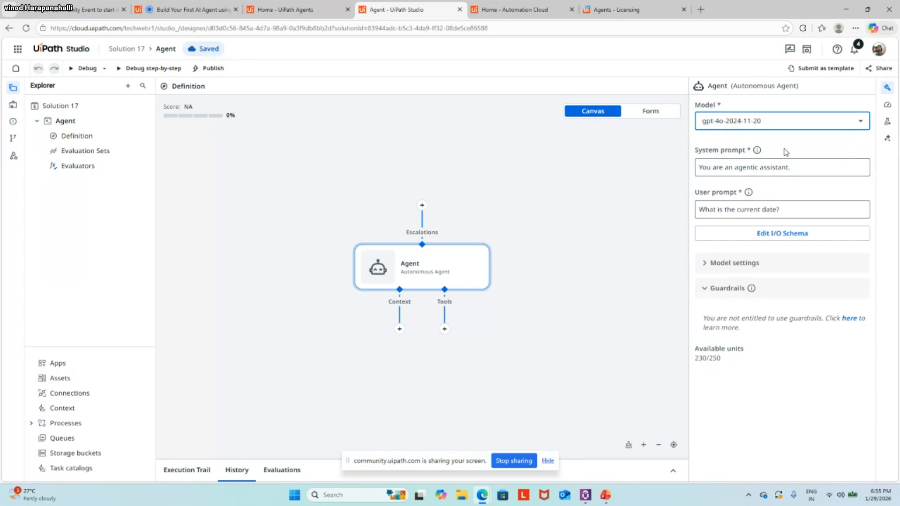
# Look through the agent's health score, Autopilot reply and properties, and close the properties
pyautogui.click(887, 109)
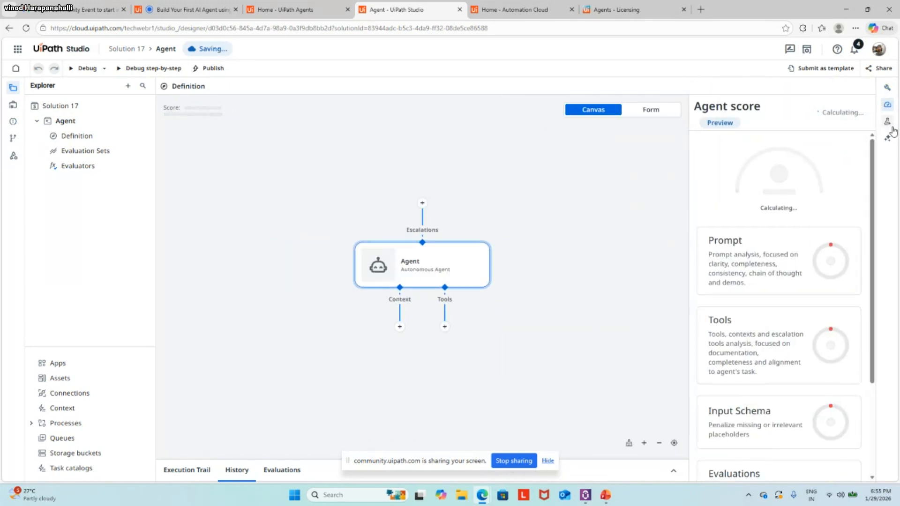
pyautogui.click(887, 123)
pyautogui.click(888, 138)
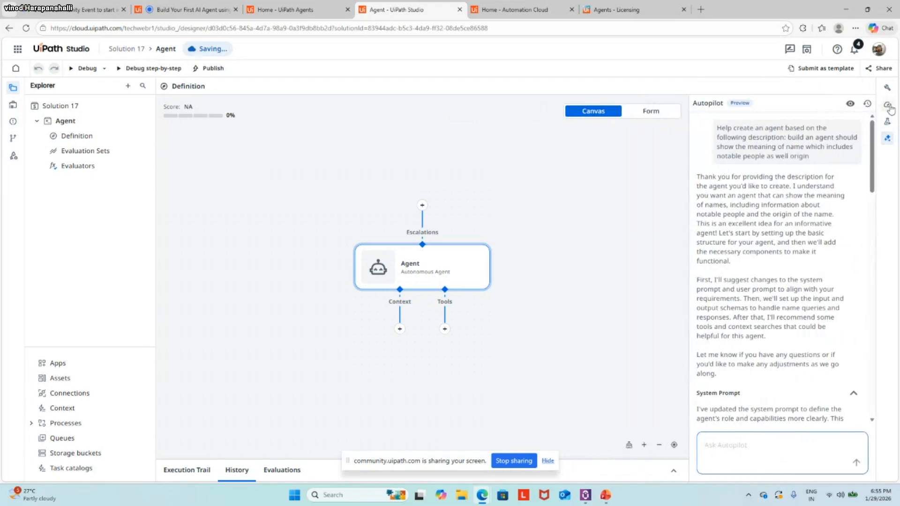
pyautogui.click(887, 87)
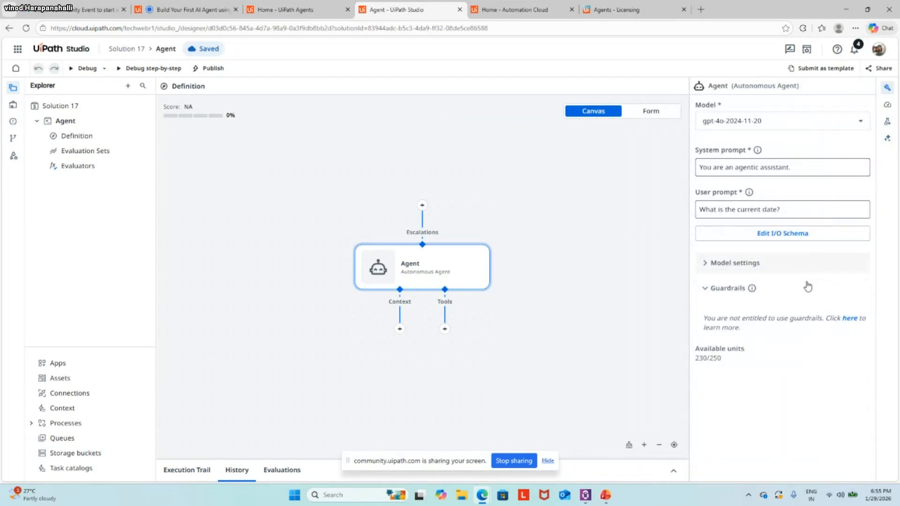
pyautogui.click(887, 88)
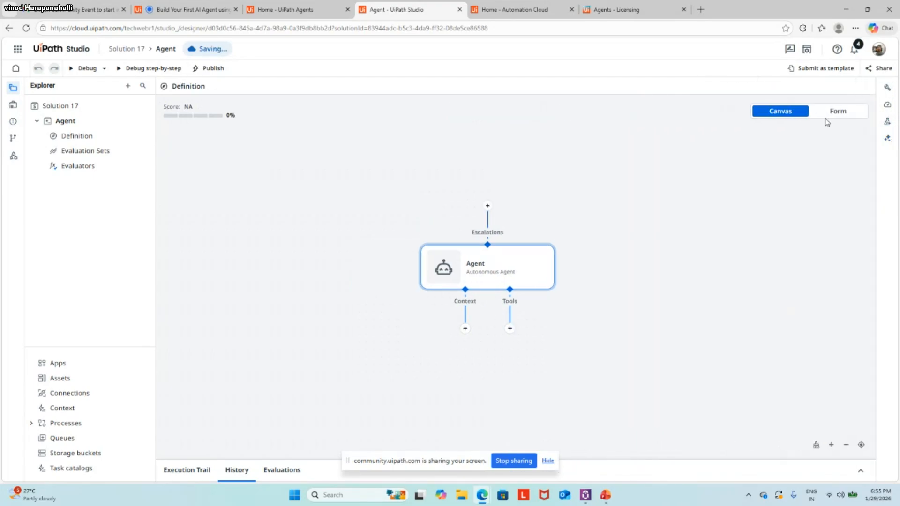
# Compare the agent definition's Form and Canvas views alongside its properties
pyautogui.click(837, 116)
pyautogui.click(888, 88)
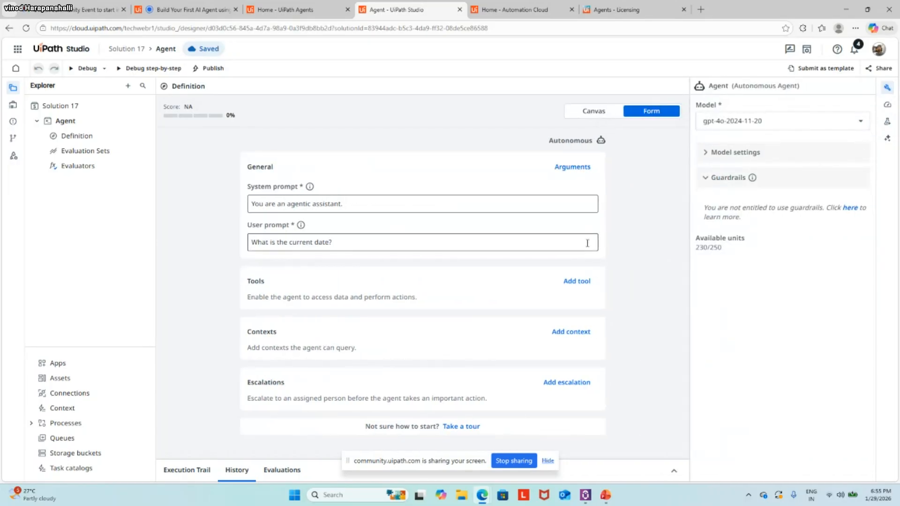
pyautogui.click(593, 112)
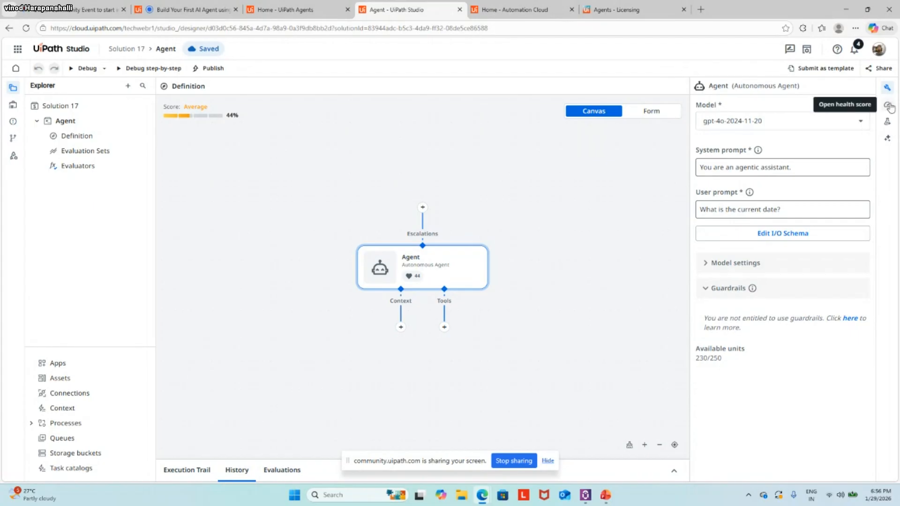
pyautogui.click(887, 87)
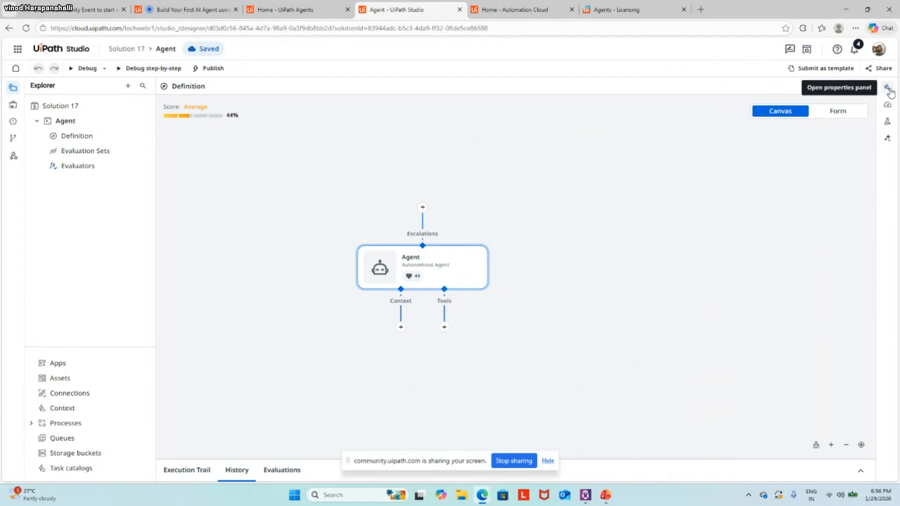
pyautogui.click(849, 113)
pyautogui.click(780, 111)
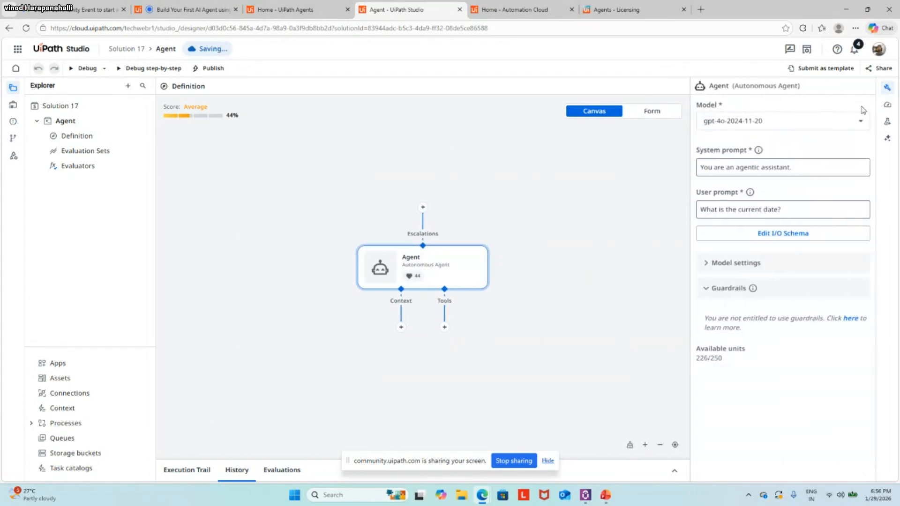
# Review Autopilot's agent role definition suggestion in the Form view and accept it for the system prompt
pyautogui.click(889, 141)
pyautogui.scroll(-3, 756, 280)
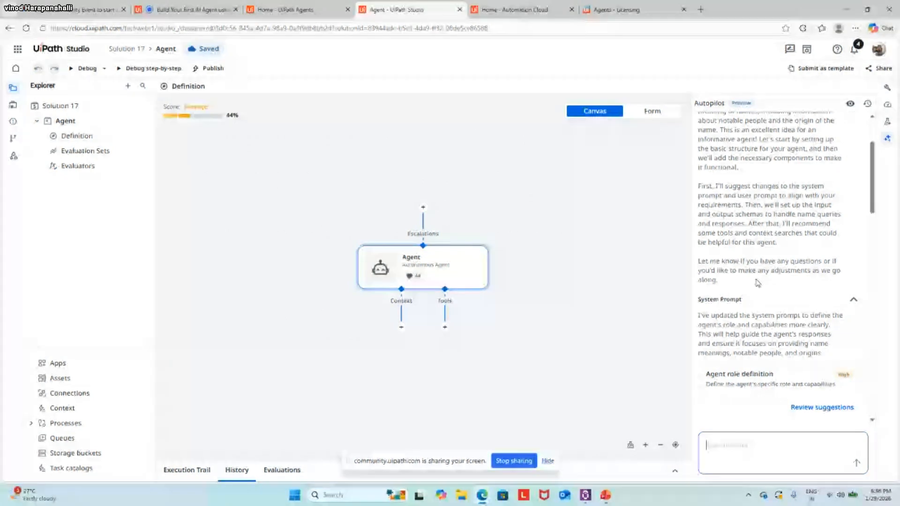
pyautogui.scroll(-3, 758, 282)
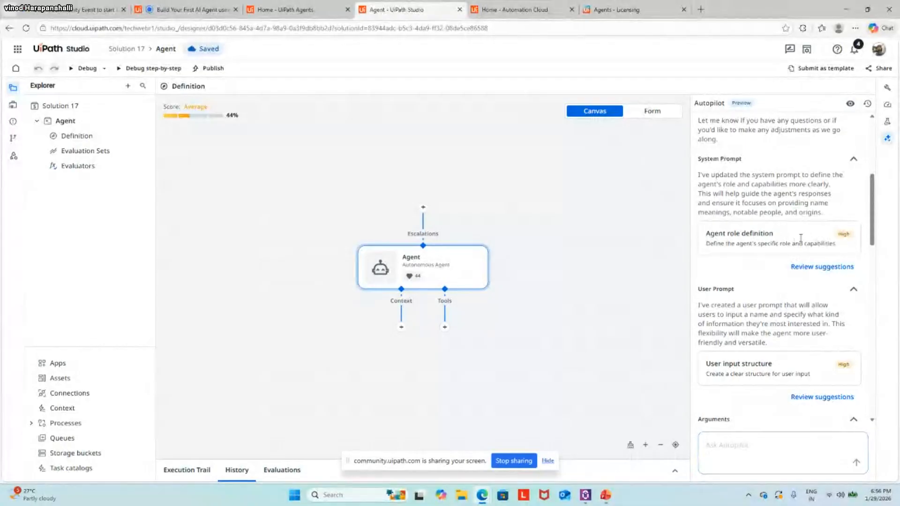
pyautogui.click(804, 265)
pyautogui.click(648, 111)
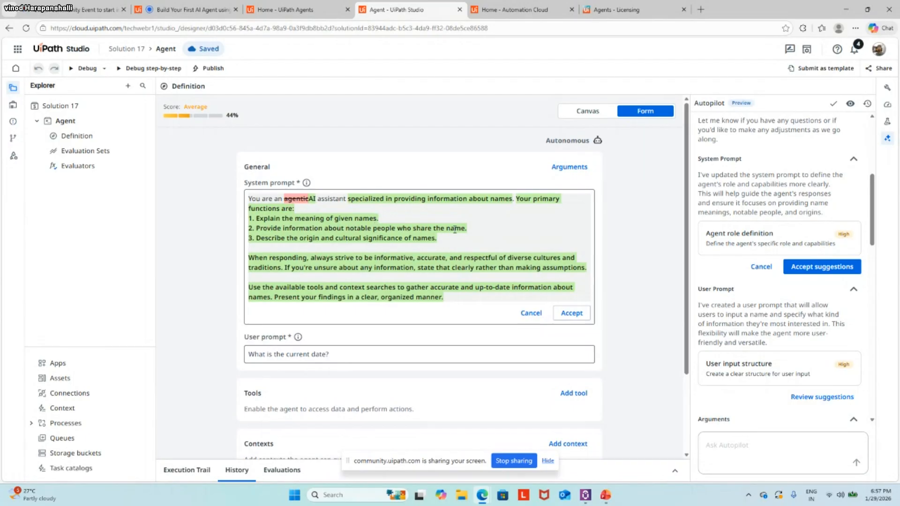
pyautogui.click(807, 268)
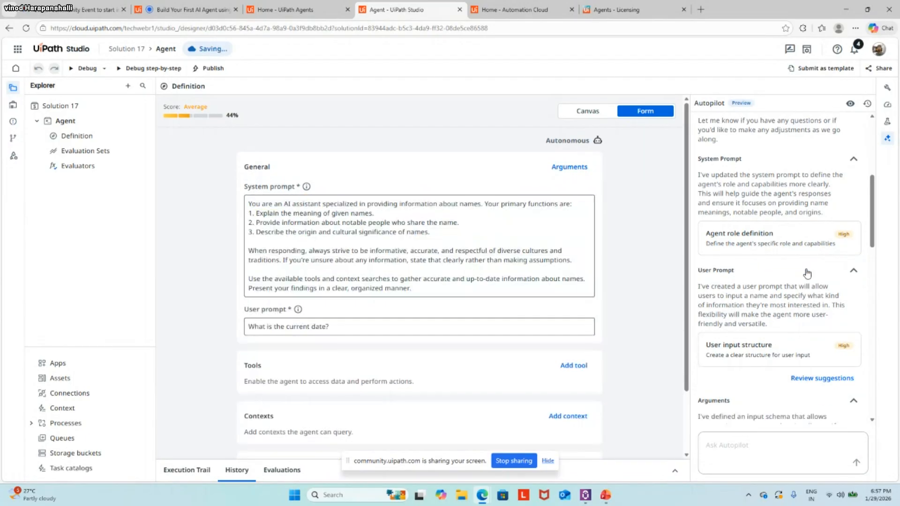
# Review and accept Autopilot's user input structure suggestion for the user prompt
pyautogui.scroll(-1, 806, 273)
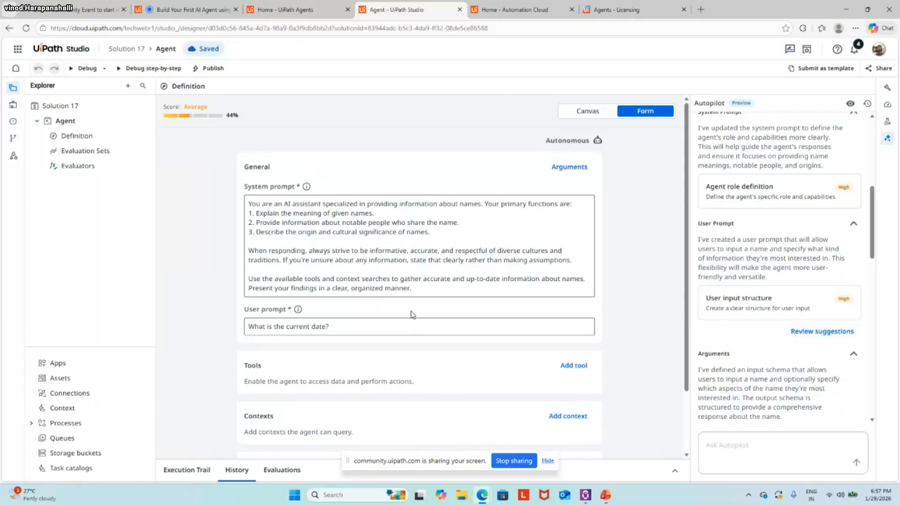
pyautogui.scroll(-1, 451, 304)
pyautogui.click(812, 332)
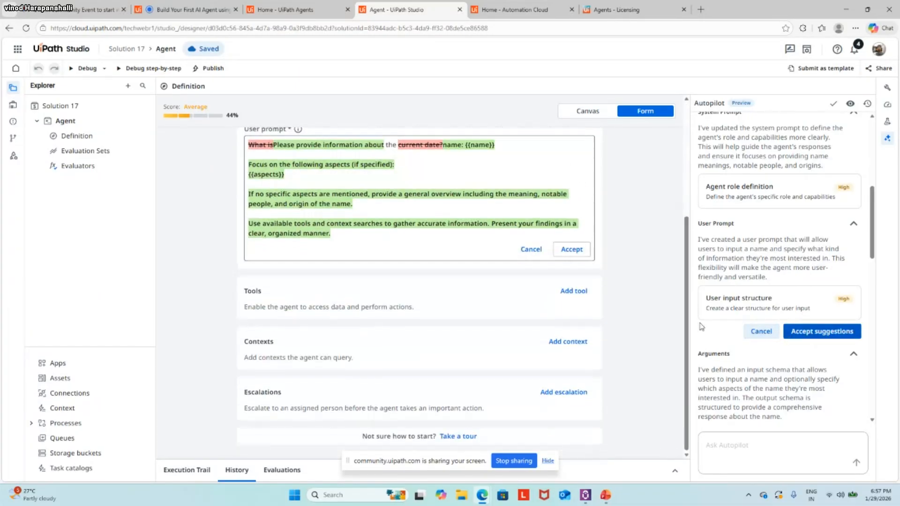
pyautogui.scroll(1, 495, 271)
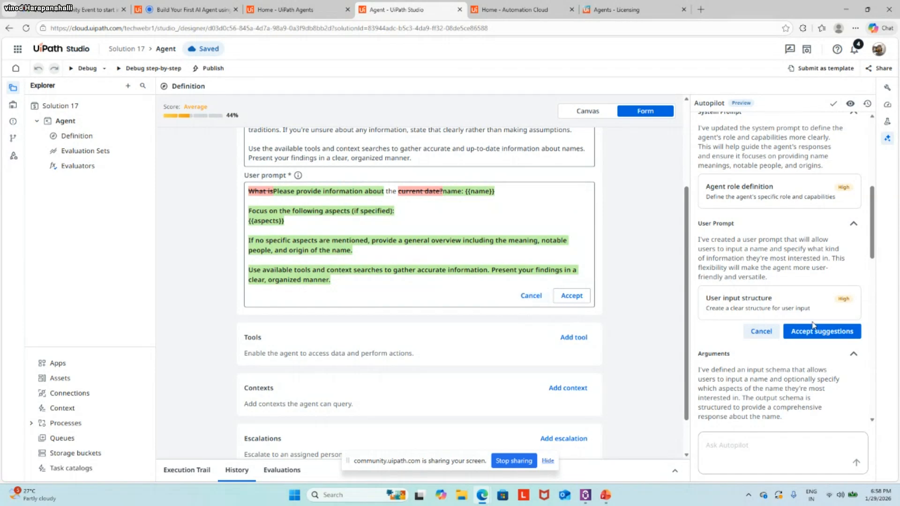
pyautogui.click(829, 331)
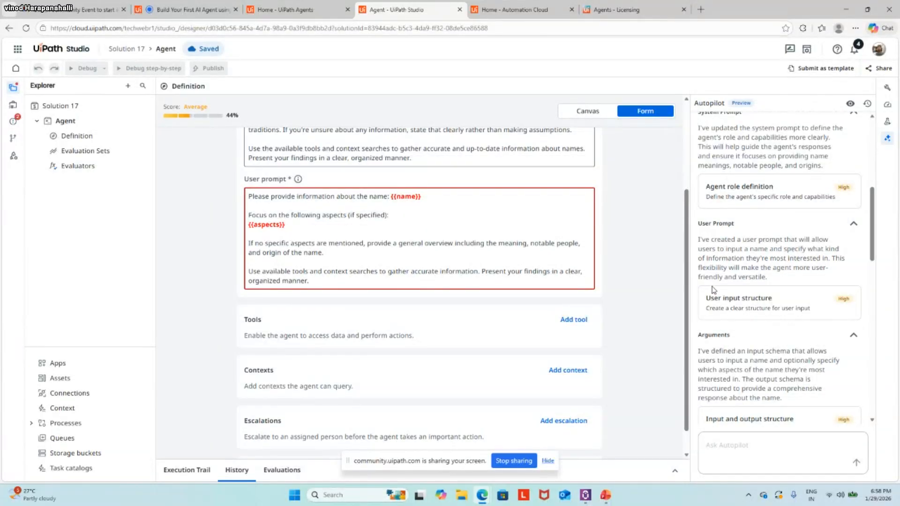
# Try to accept Autopilot's input and output structure suggestion for the agent's arguments
pyautogui.scroll(-1, 713, 290)
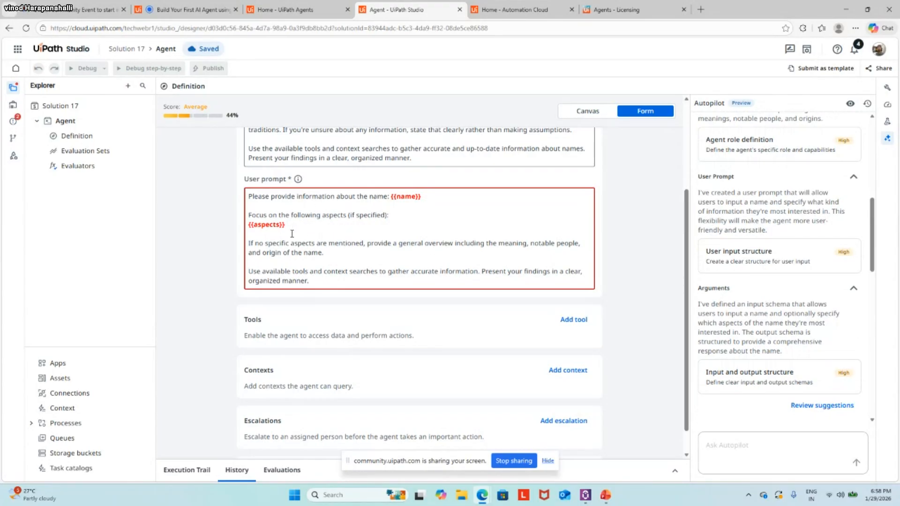
pyautogui.scroll(-3, 745, 303)
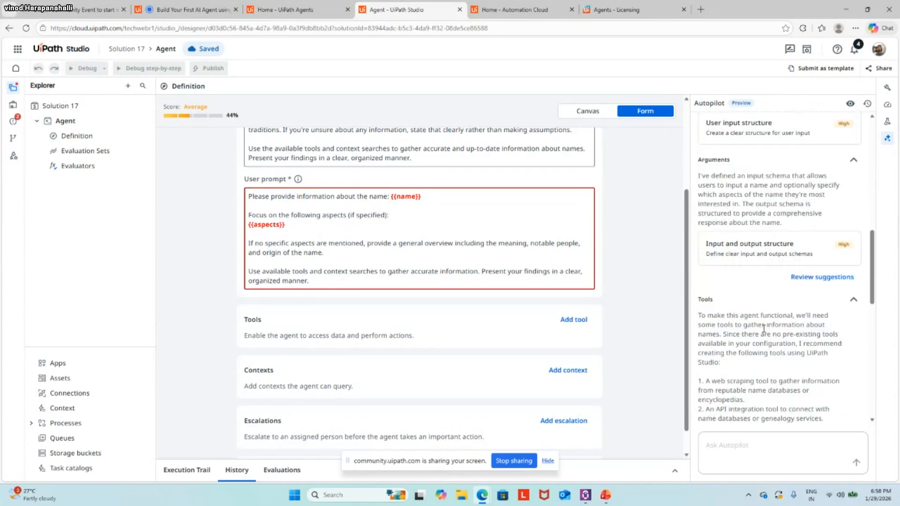
pyautogui.click(797, 269)
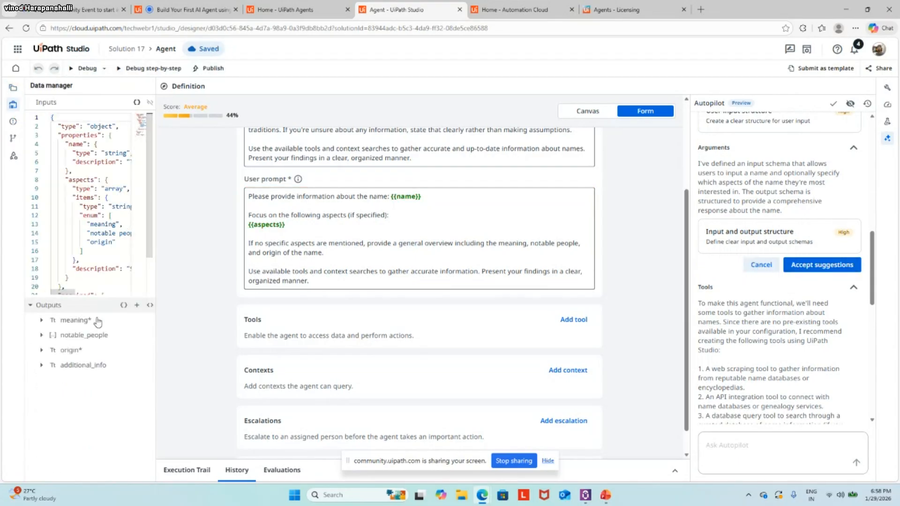
pyautogui.click(808, 265)
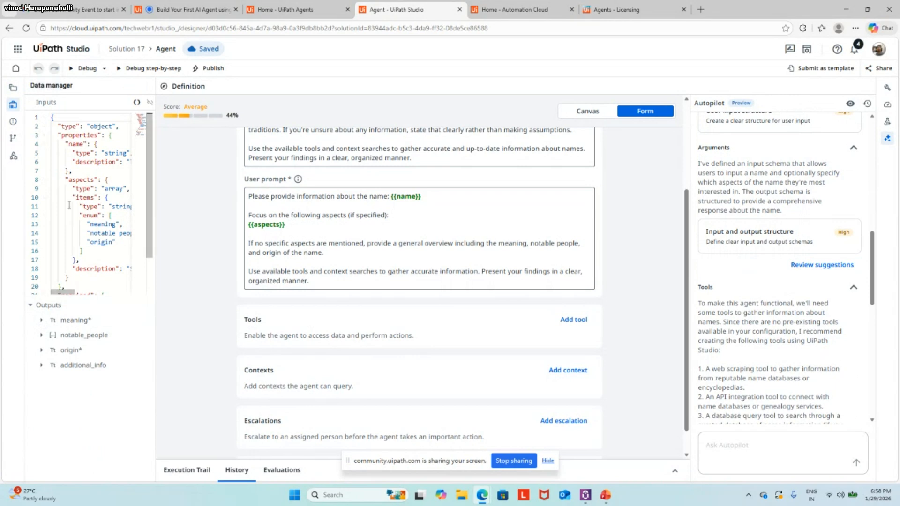
# Examine the input schema and the Generate From Payload dialog, and leave it without updating the schema
pyautogui.scroll(-2, 138, 139)
pyautogui.click(137, 102)
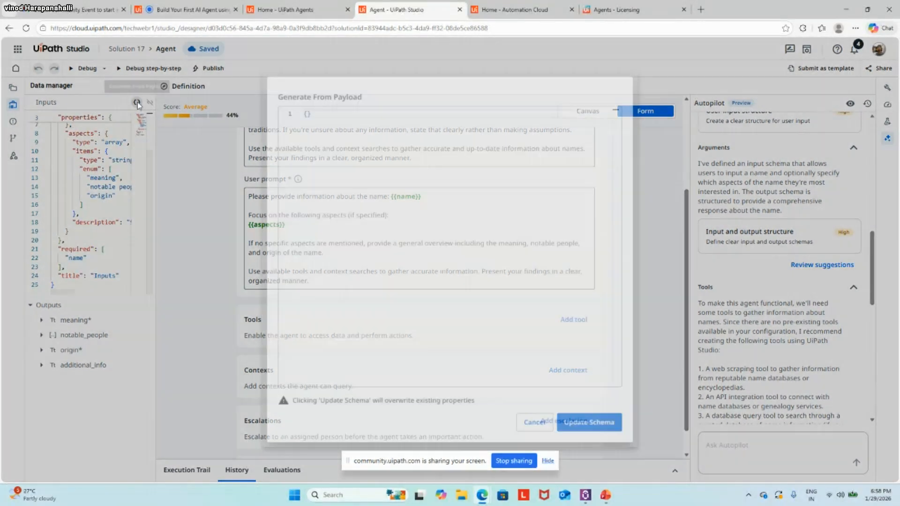
pyautogui.click(519, 429)
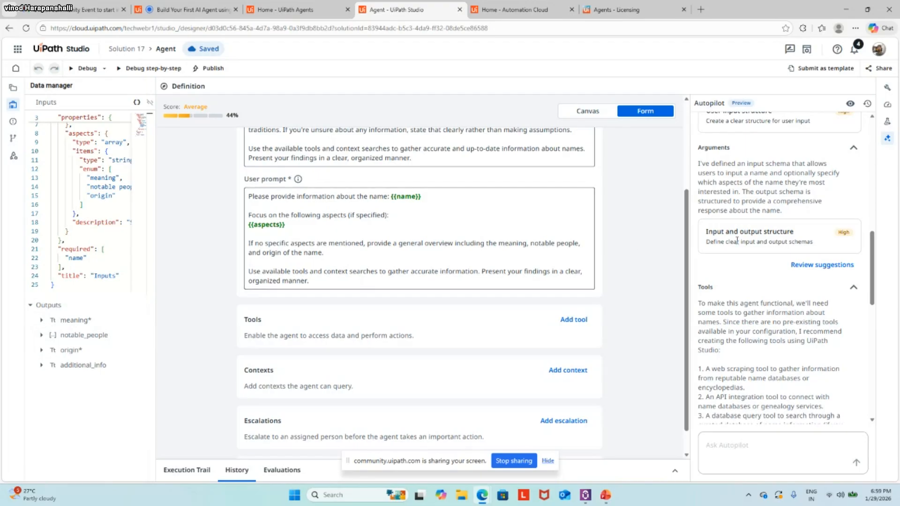
# Review and accept the input and output structure suggestion again, and read Autopilot's remaining tools, context, escalation and evaluation recommendations
pyautogui.click(822, 265)
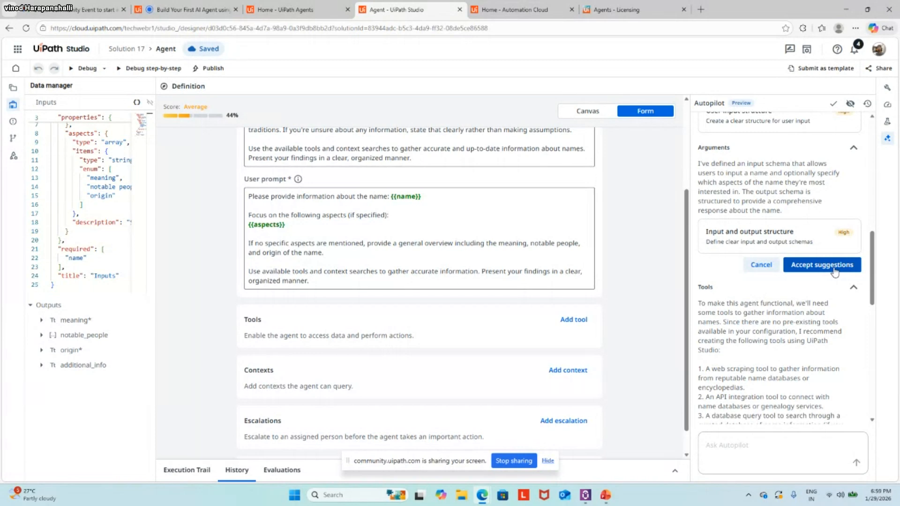
pyautogui.click(835, 270)
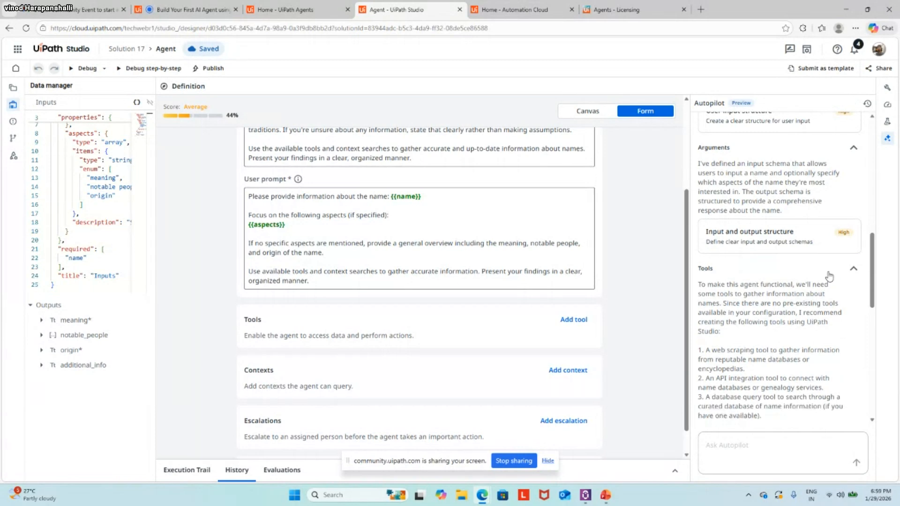
pyautogui.scroll(-2, 817, 284)
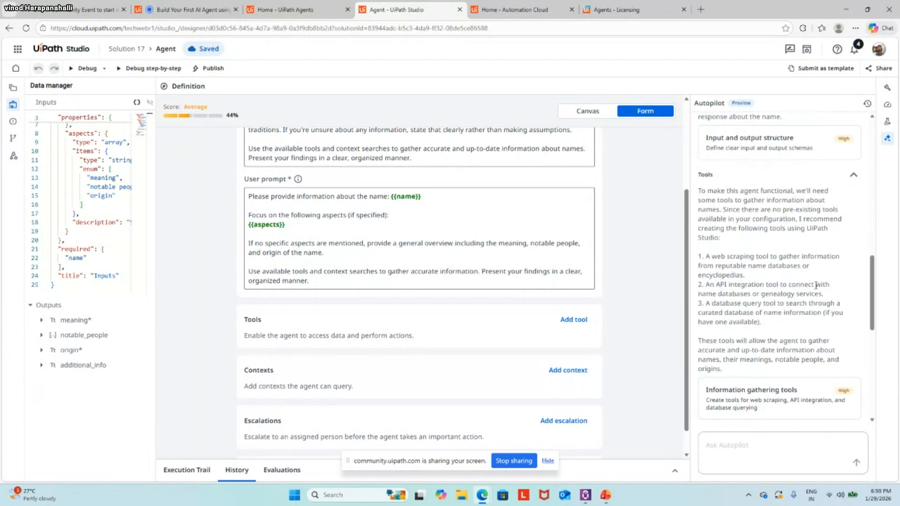
pyautogui.scroll(-9, 806, 321)
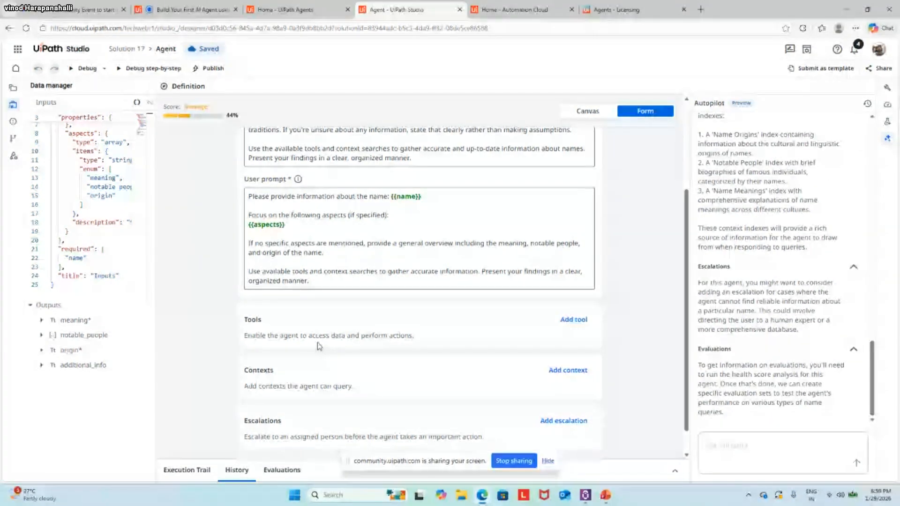
# Open the agent's debug configuration and examine its solution resources and project arguments, including the option to describe the input data to Autopilot
pyautogui.scroll(-1, 318, 345)
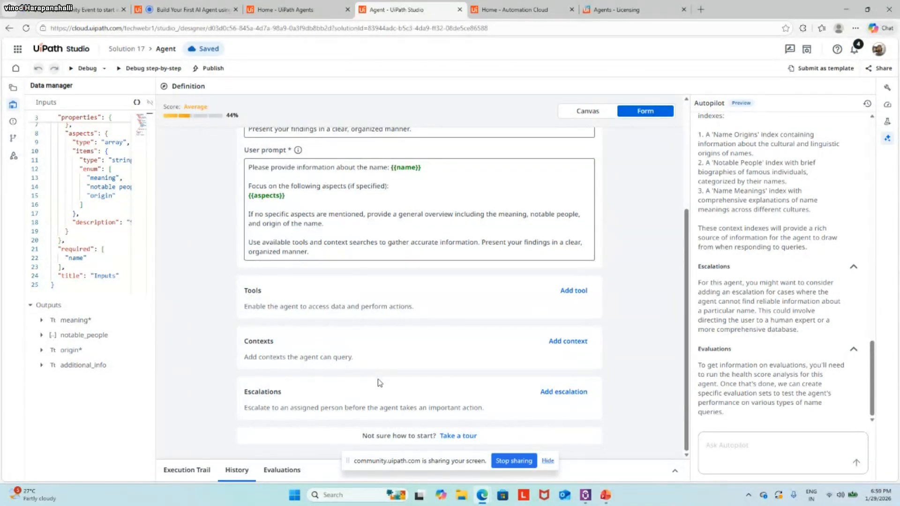
pyautogui.scroll(1, 449, 303)
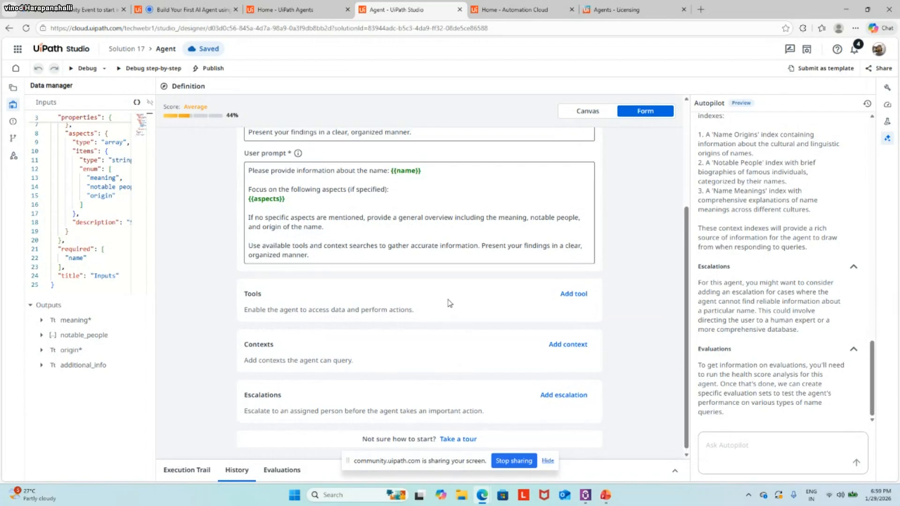
pyautogui.scroll(3, 449, 303)
pyautogui.scroll(-3, 449, 303)
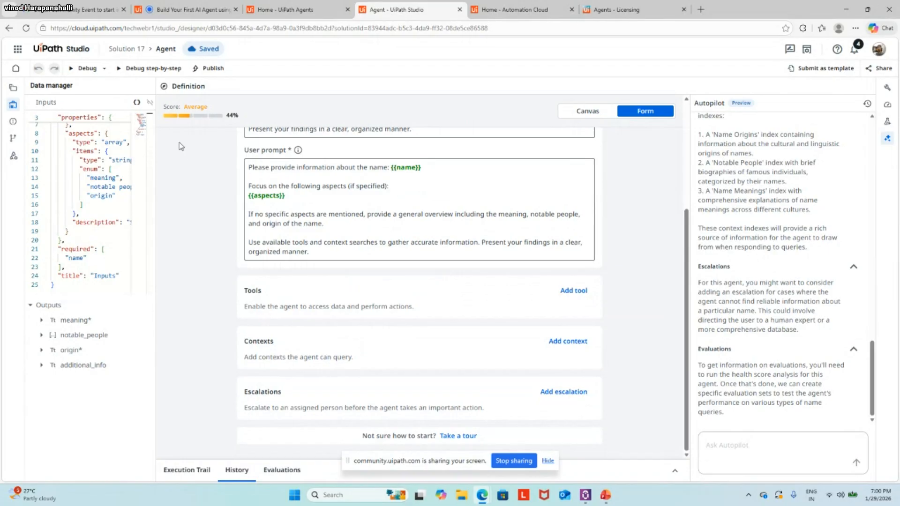
pyautogui.click(92, 73)
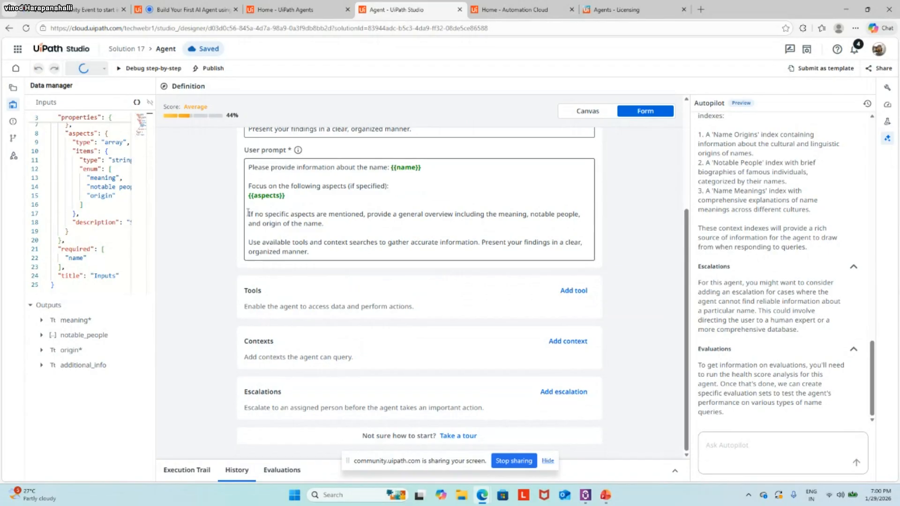
pyautogui.click(166, 104)
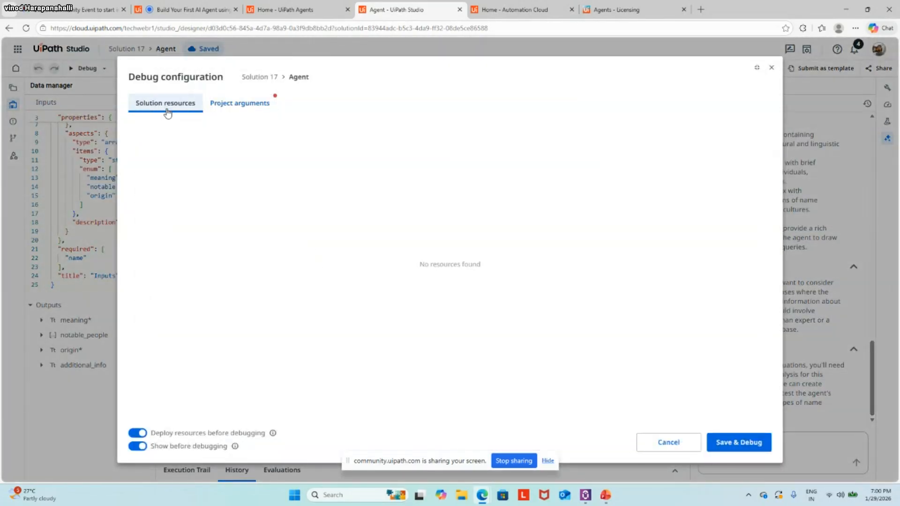
pyautogui.click(257, 110)
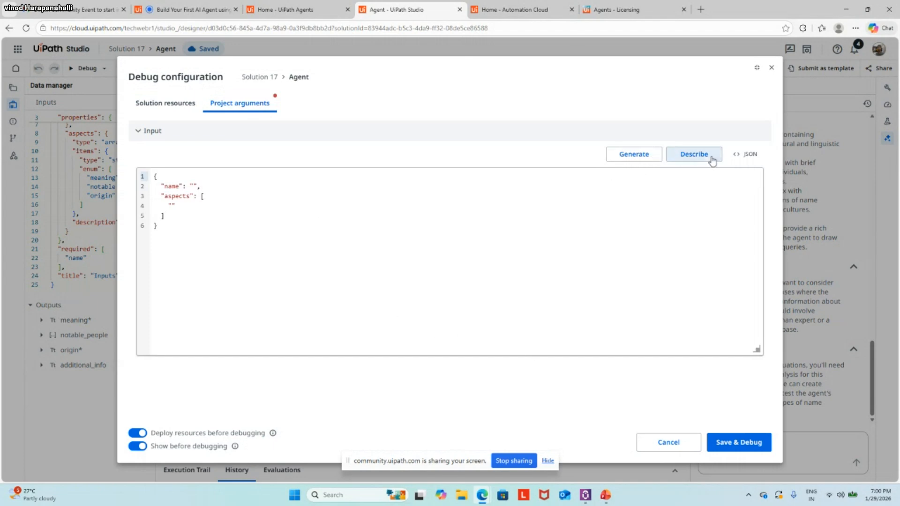
pyautogui.click(694, 154)
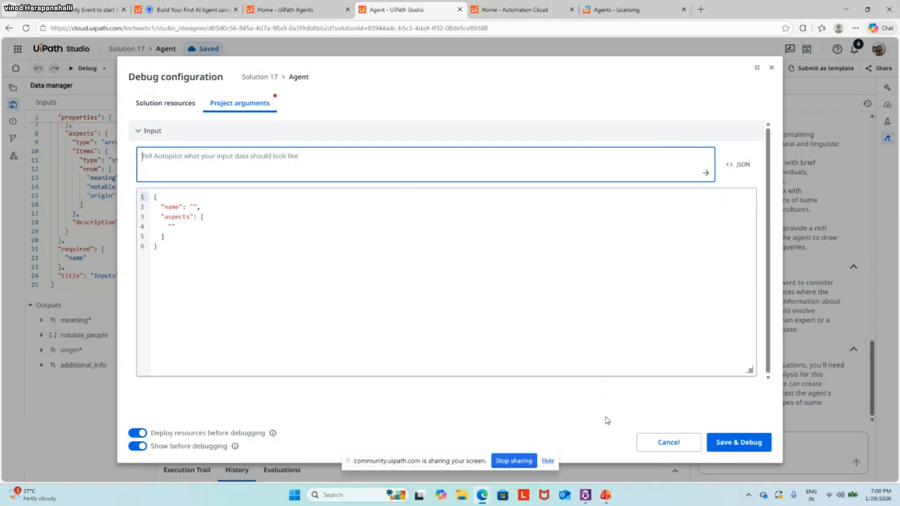
pyautogui.click(152, 133)
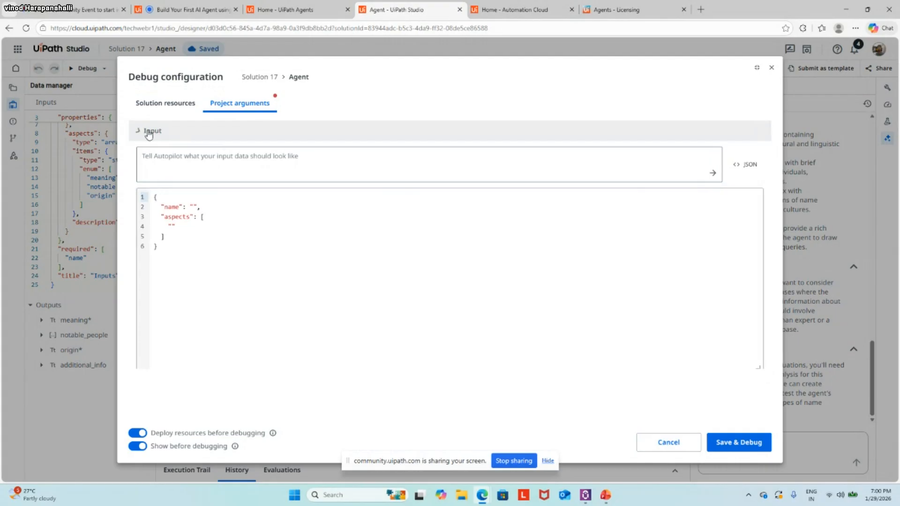
pyautogui.click(148, 133)
pyautogui.click(182, 112)
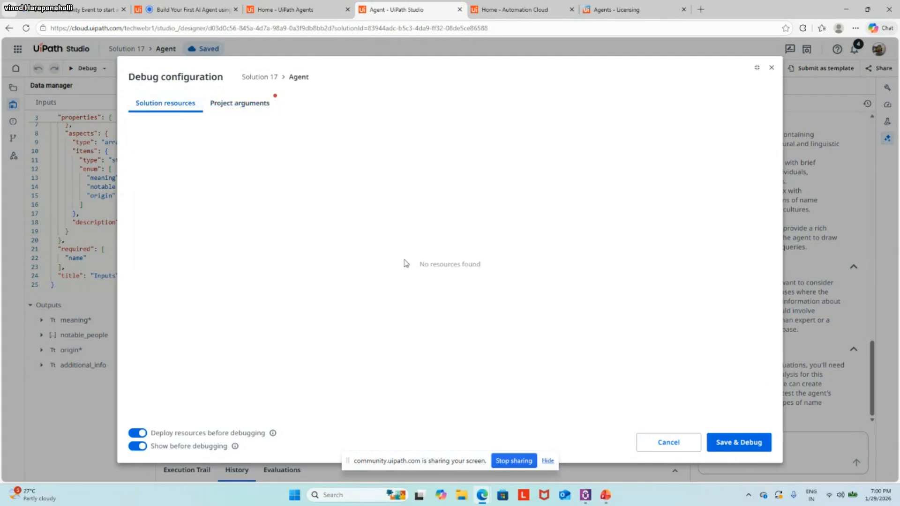
pyautogui.click(243, 103)
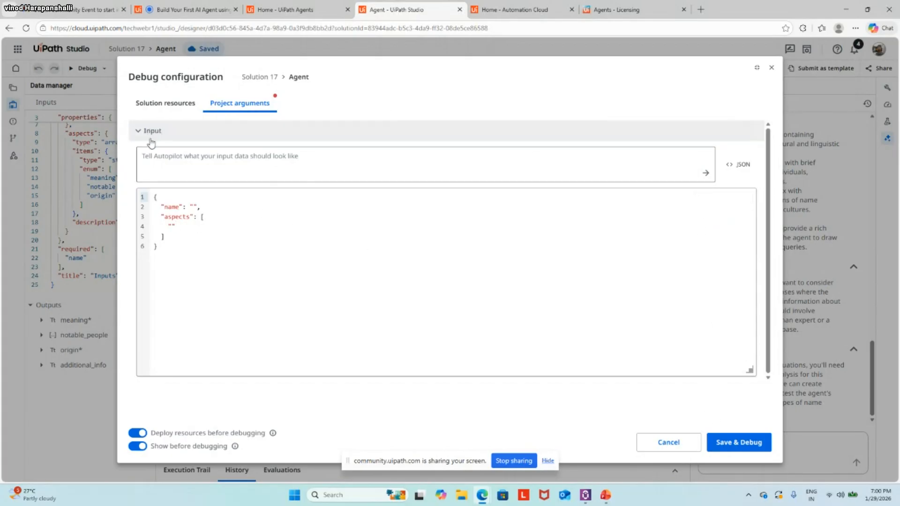
# Enter a person's first name as the name argument in the debug input JSON, then save and debug the agent
pyautogui.click(179, 247)
pyautogui.moveTo(179, 247); pyautogui.dragTo(144, 185)
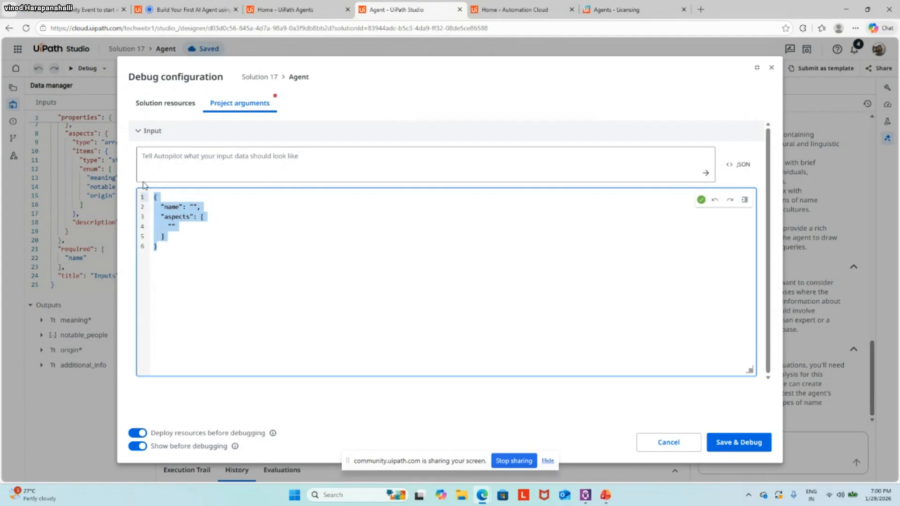
pyautogui.click(196, 273)
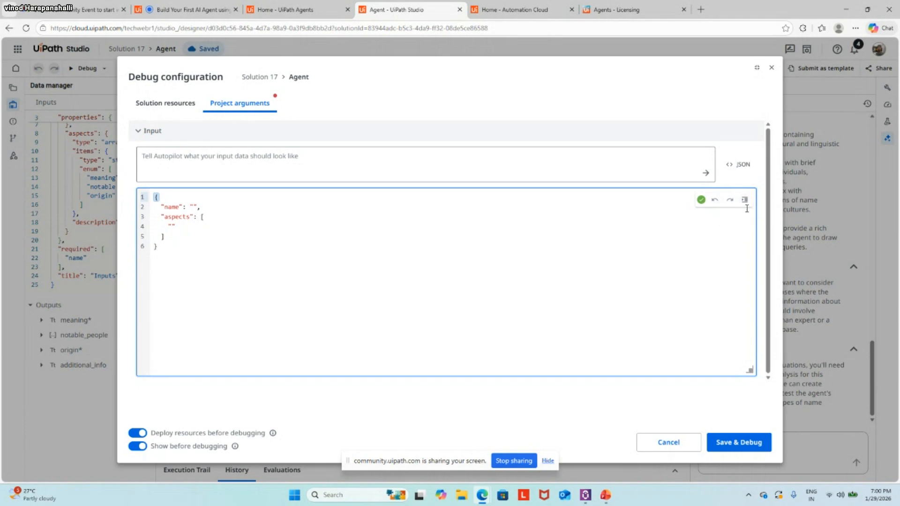
pyautogui.click(269, 279)
pyautogui.click(192, 207)
pyautogui.write('Vinod')
pyautogui.click(725, 446)
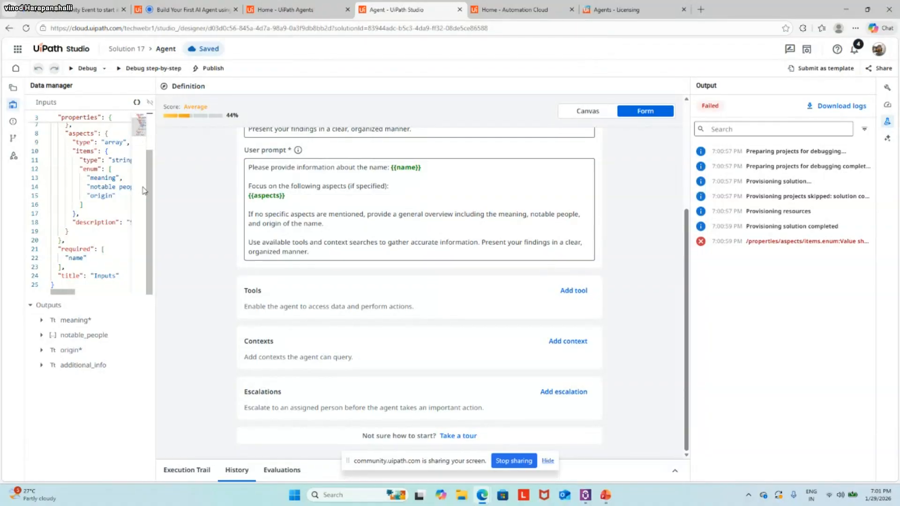
pyautogui.moveTo(150, 174); pyautogui.dragTo(150, 137)
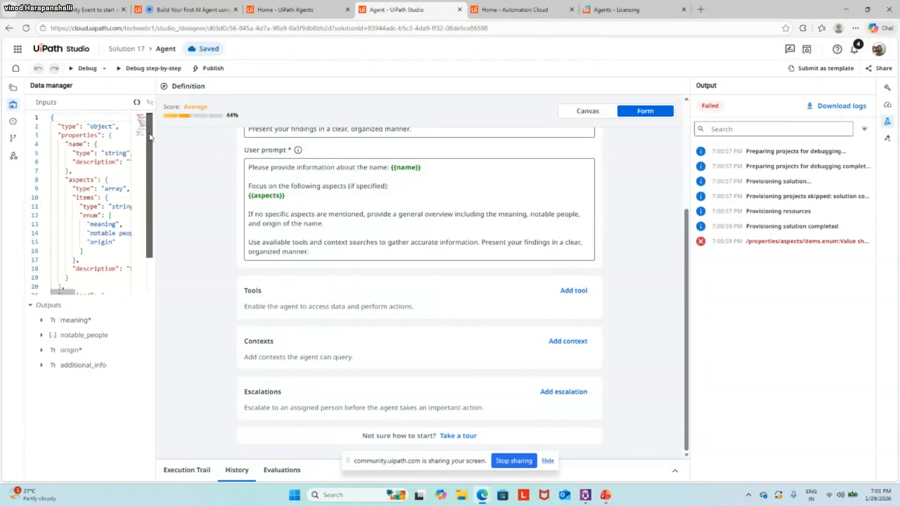
pyautogui.click(87, 70)
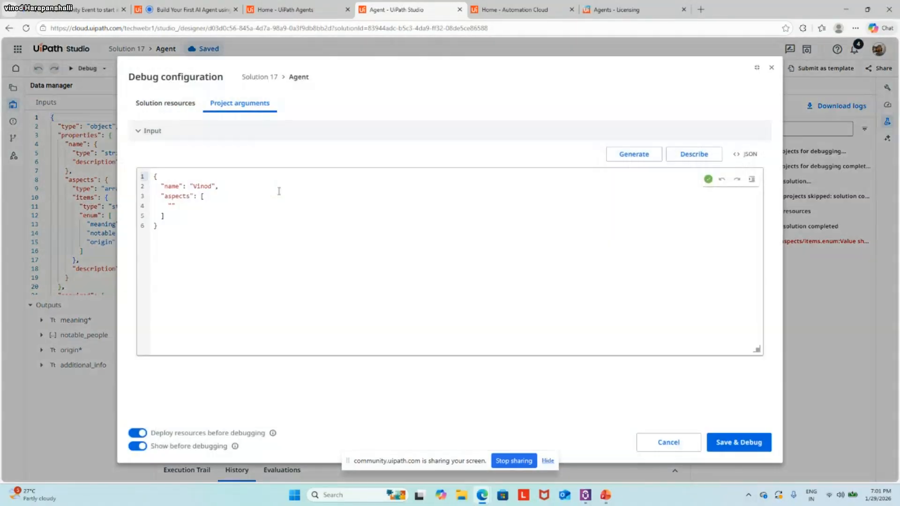
pyautogui.doubleClick(181, 196)
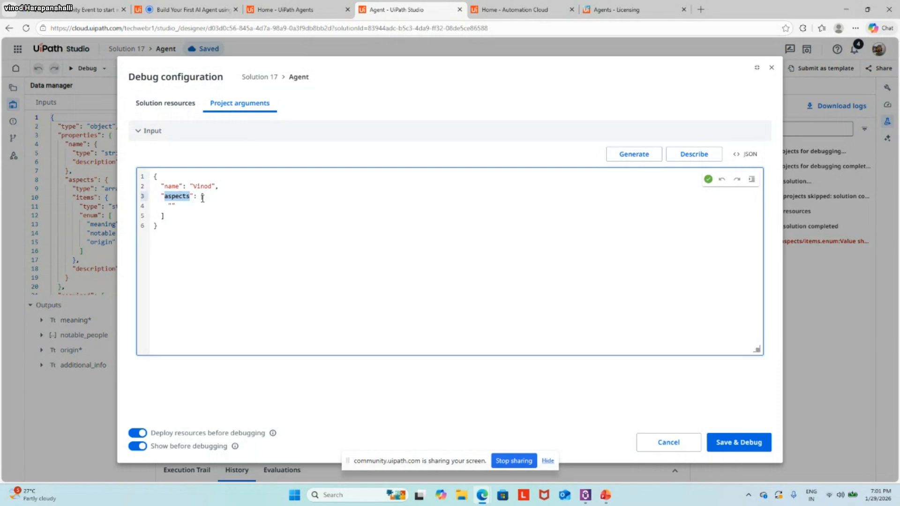
pyautogui.click(174, 206)
pyautogui.click(671, 443)
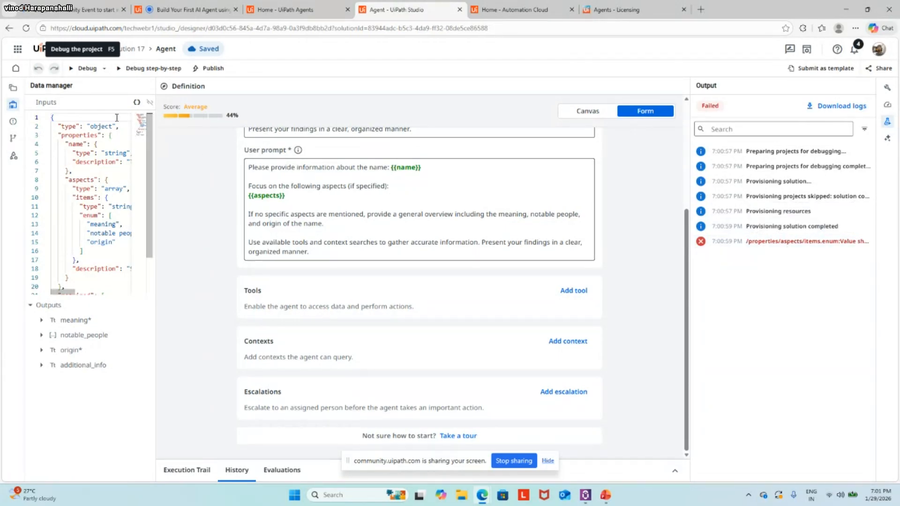
pyautogui.click(83, 68)
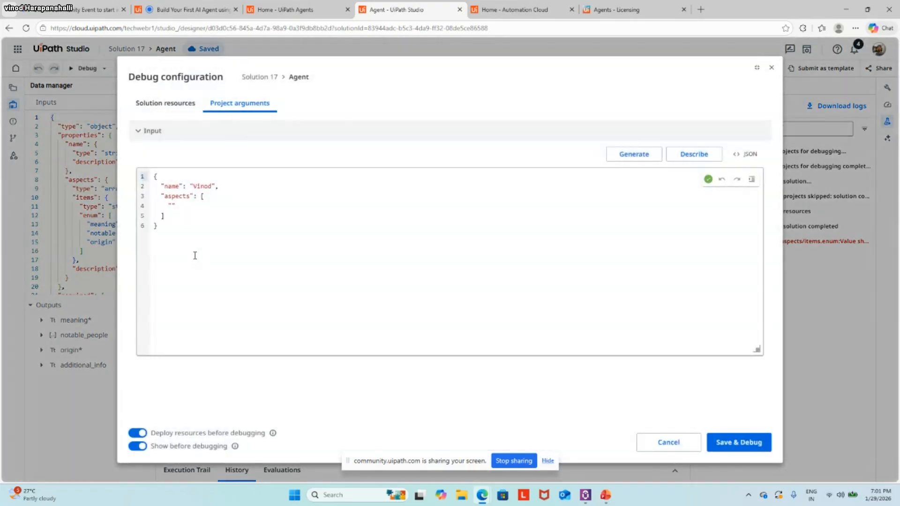
pyautogui.doubleClick(199, 186)
pyautogui.click(172, 207)
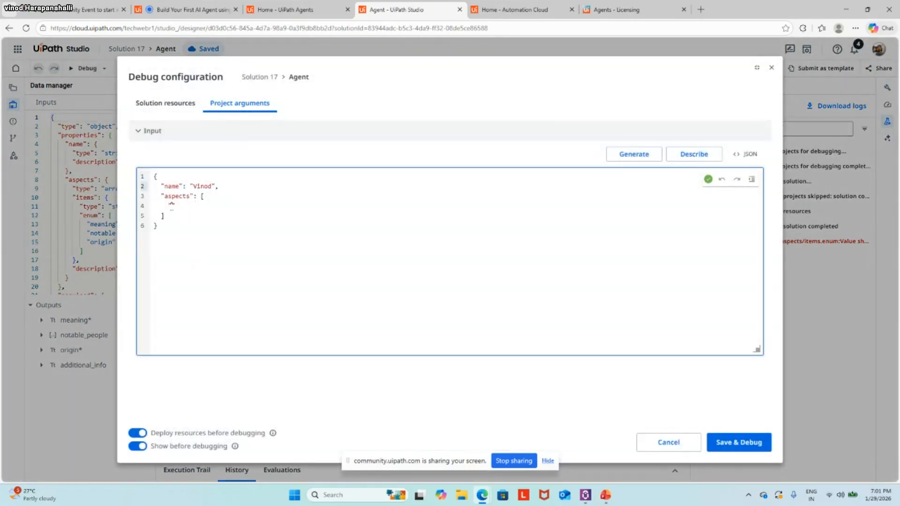
pyautogui.write('"')
pyautogui.click(668, 443)
# Reopen Autopilot and reread its suggestions, from the prompts through the information gathering tools, context search, escalations and evaluations
pyautogui.scroll(4, 370, 272)
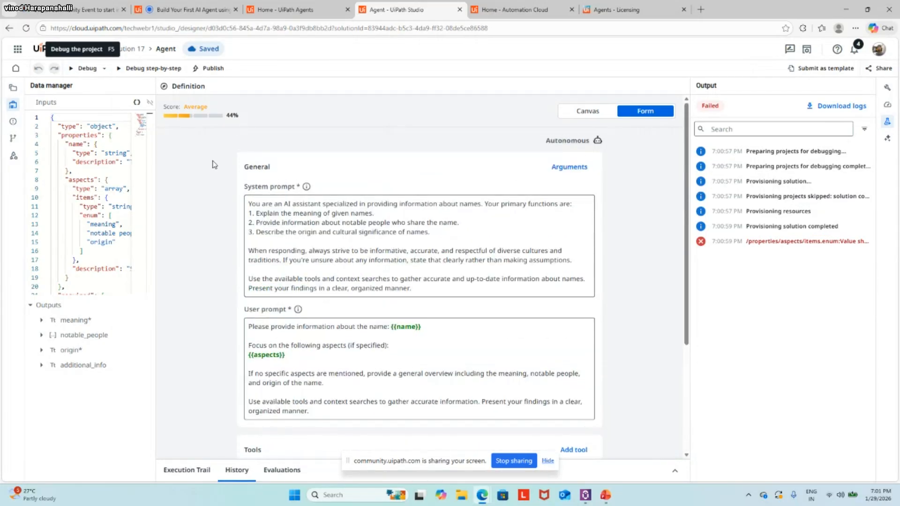
pyautogui.click(888, 138)
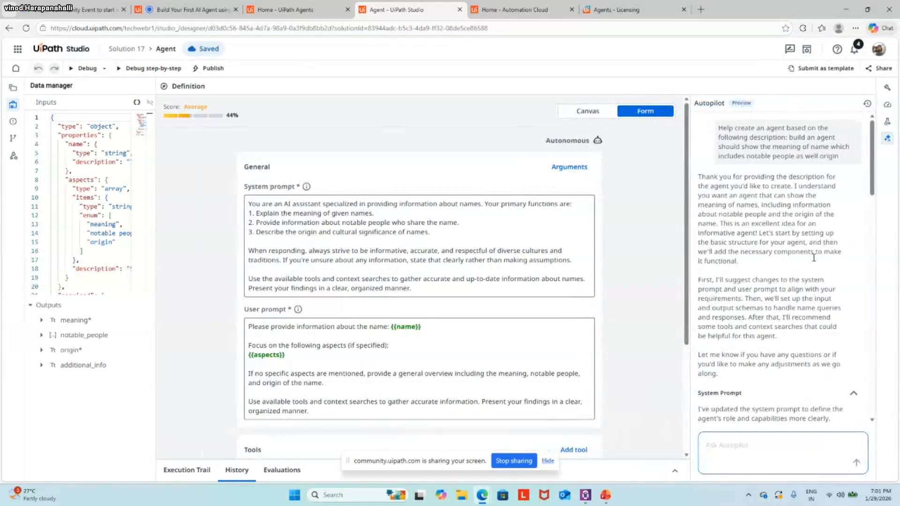
pyautogui.scroll(-15, 787, 296)
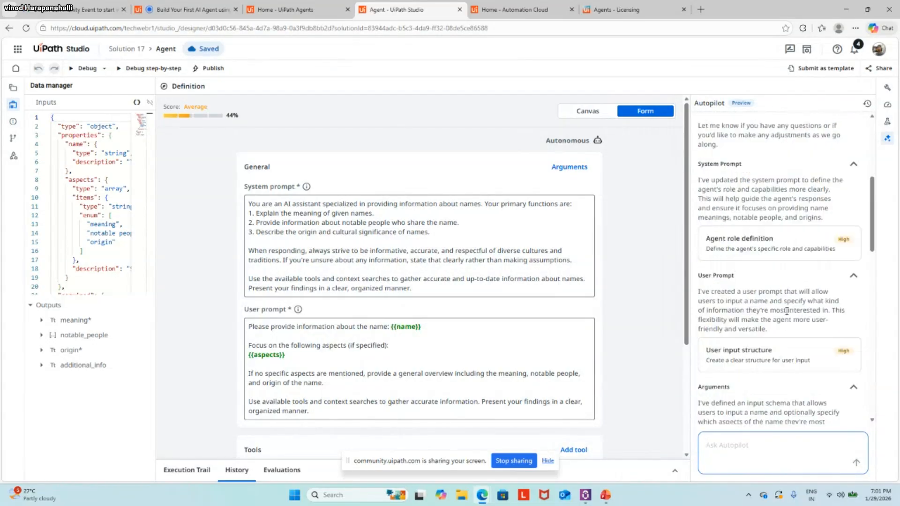
pyautogui.scroll(-5, 787, 314)
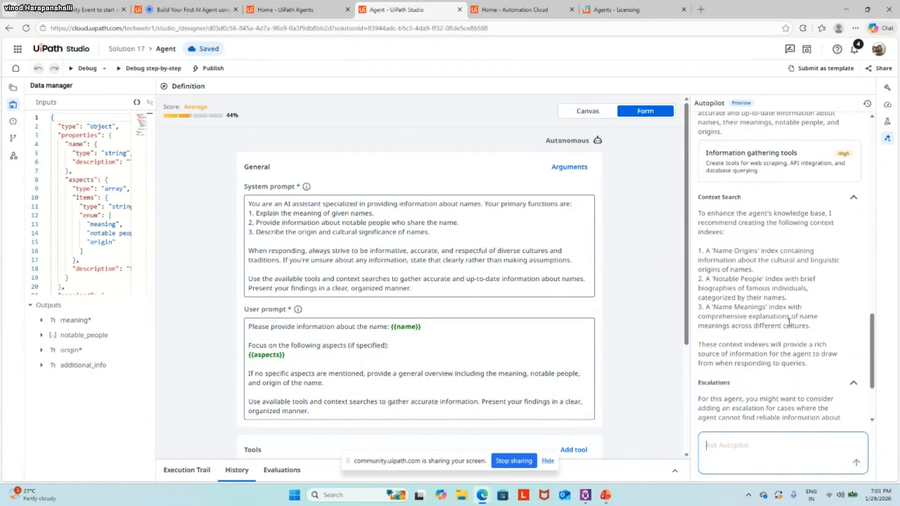
pyautogui.scroll(4, 789, 326)
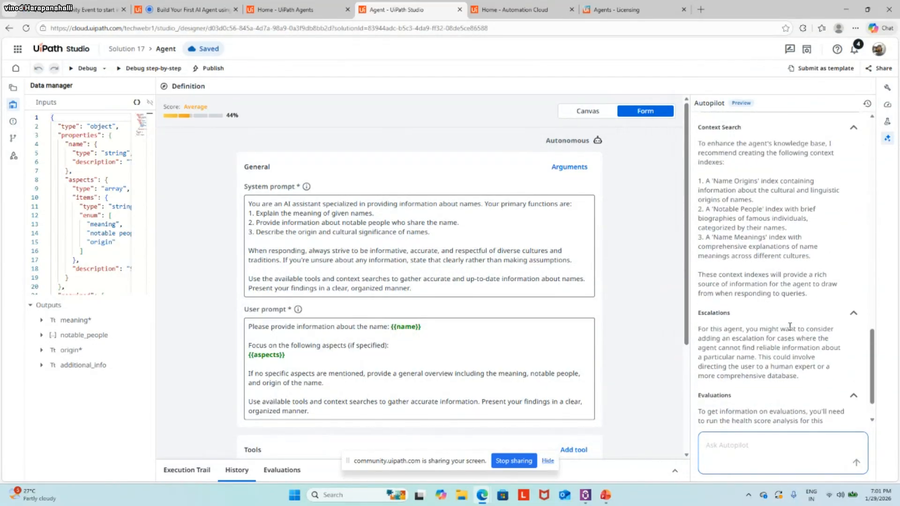
pyautogui.scroll(2, 790, 327)
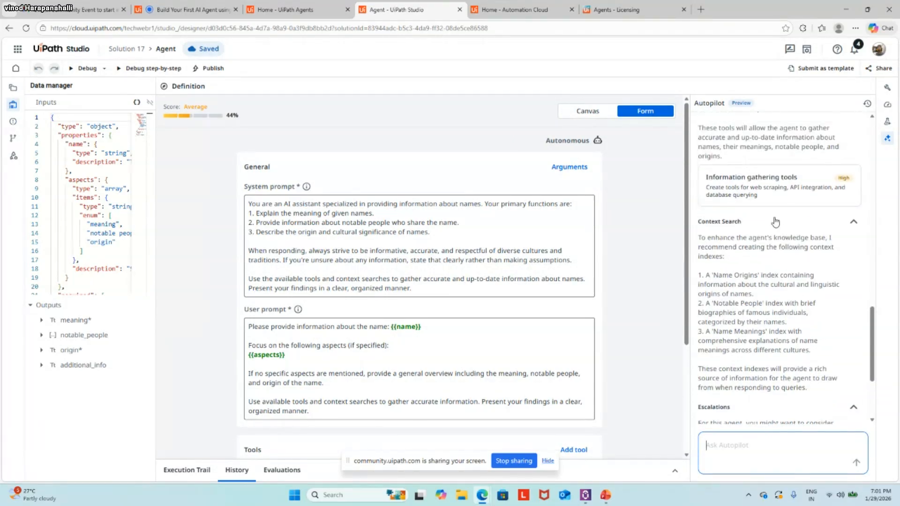
pyautogui.click(767, 189)
pyautogui.scroll(-3, 774, 283)
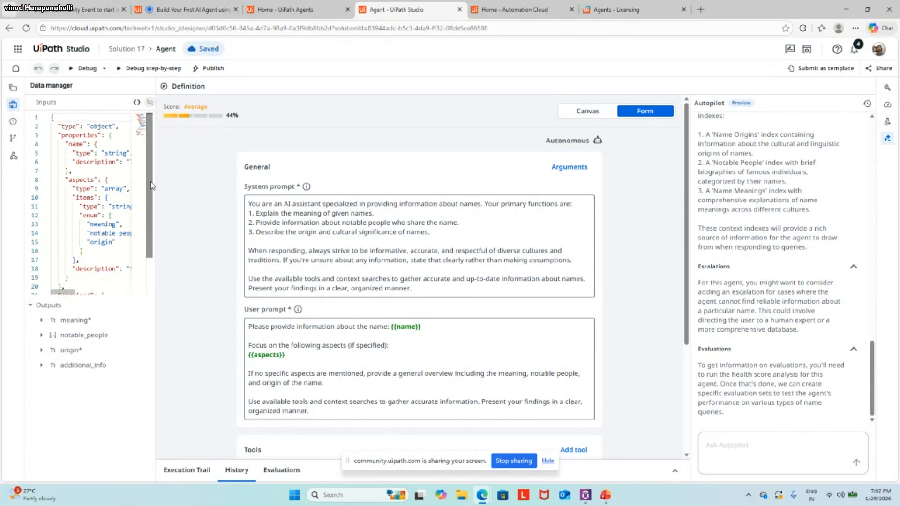
# Examine the input schema in the data manager, including the aspects property, and Autopilot's tool recommendations
pyautogui.scroll(-2, 94, 197)
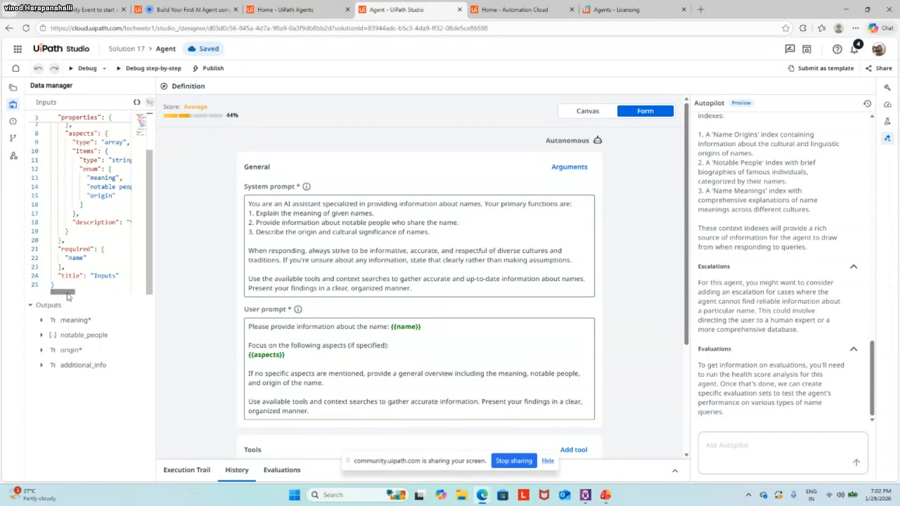
pyautogui.scroll(2, 91, 205)
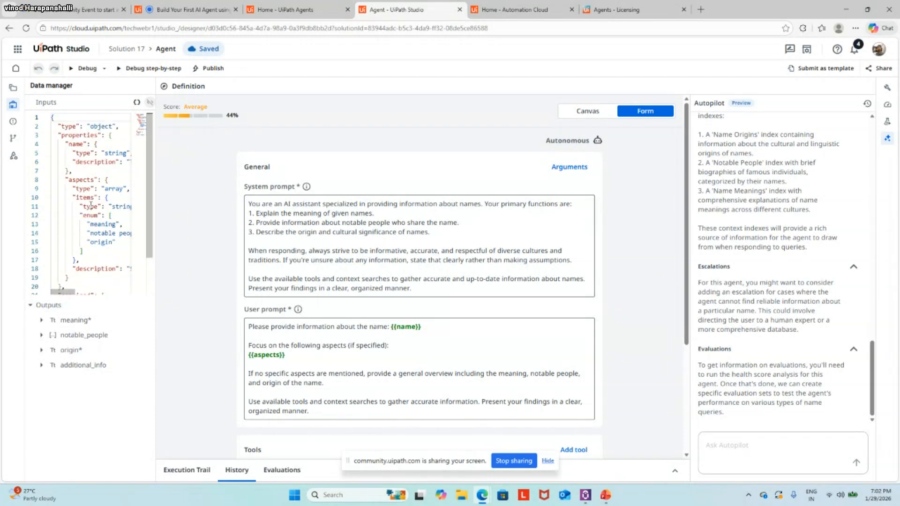
pyautogui.click(12, 123)
pyautogui.click(13, 123)
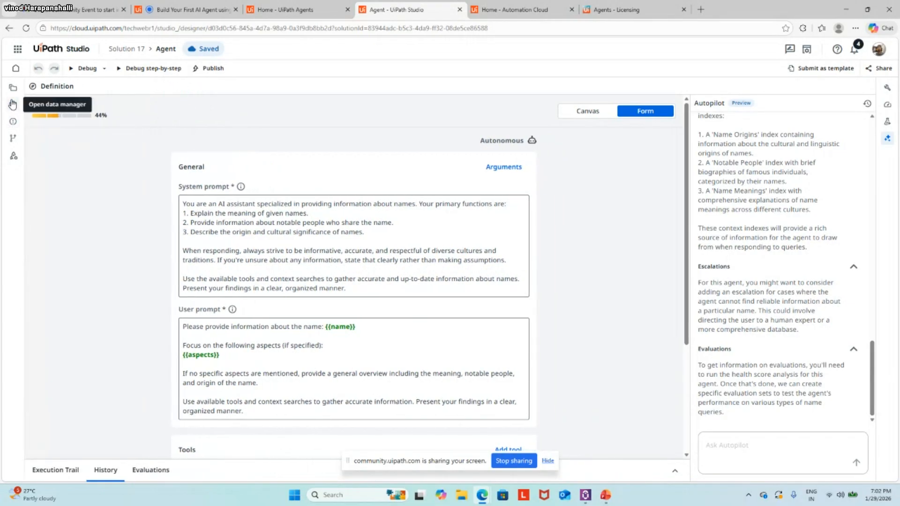
pyautogui.click(12, 104)
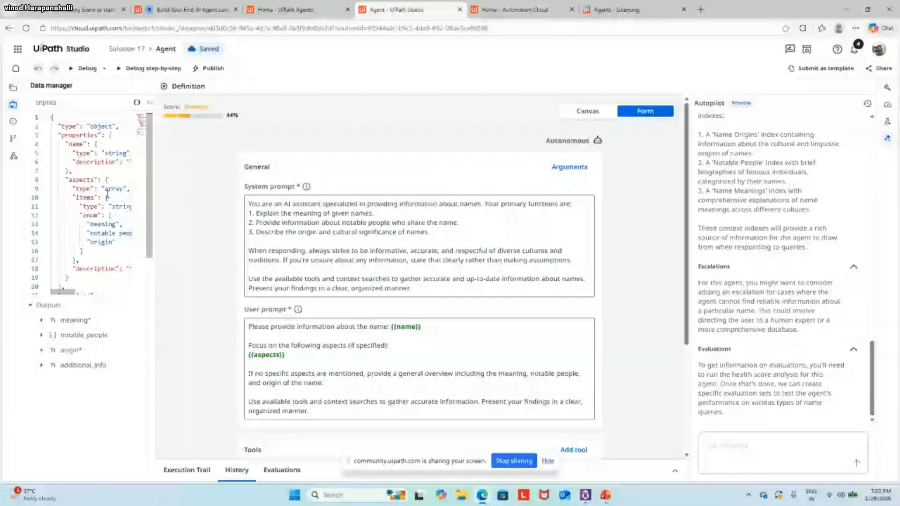
pyautogui.scroll(-2, 108, 193)
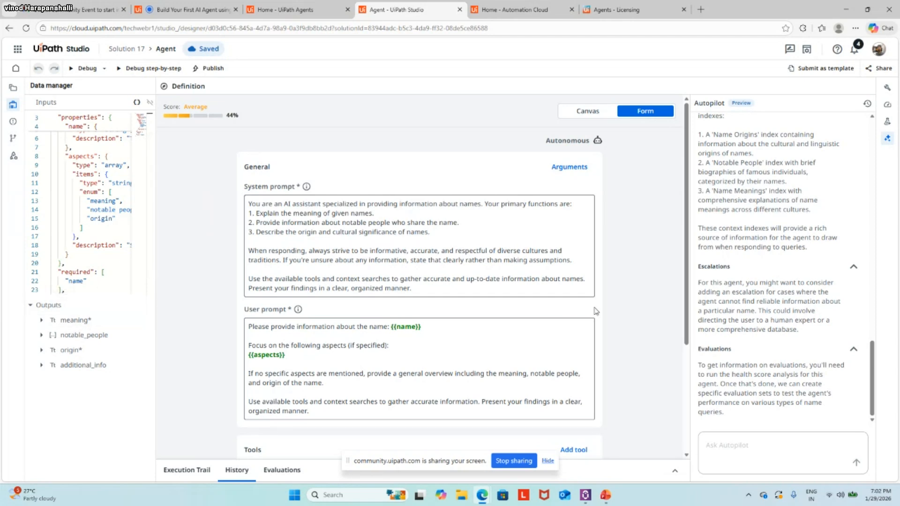
pyautogui.scroll(5, 807, 294)
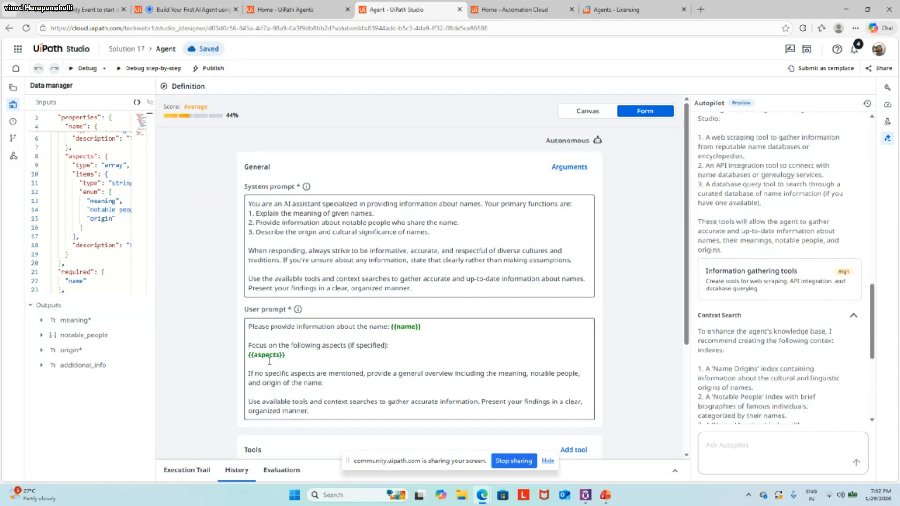
# Delete the "Focus on the following aspects (if specified):" line and its {{aspects}} variable from the user prompt, along with surplus blank lines
pyautogui.moveTo(291, 360); pyautogui.dragTo(248, 346)
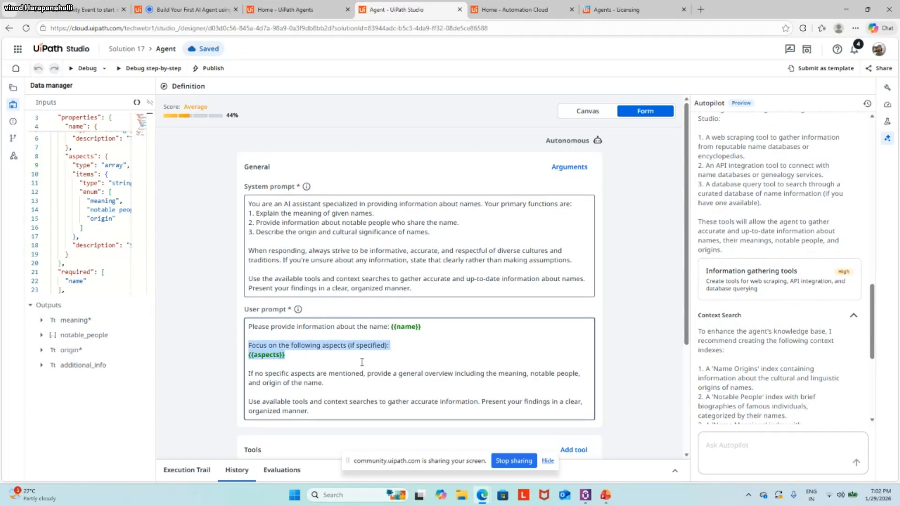
pyautogui.press('BackSpace')
pyautogui.press('BackSpace')
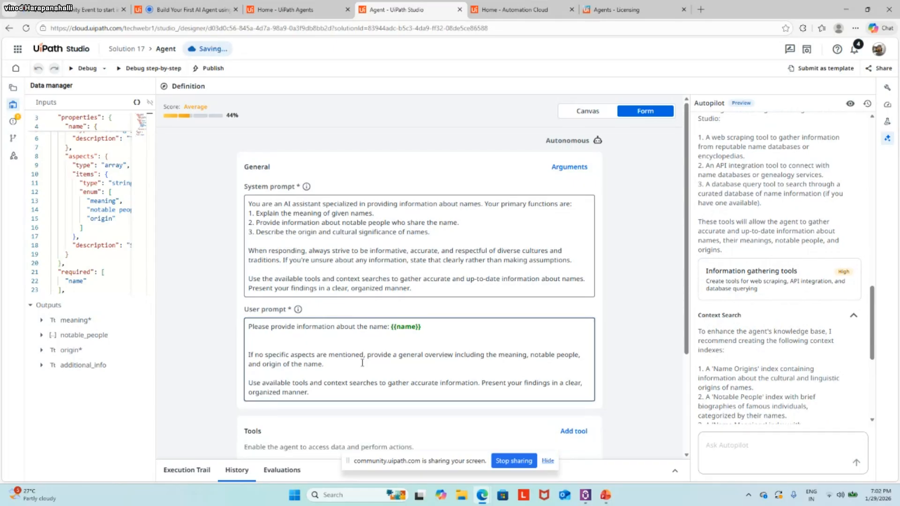
pyautogui.press('BackSpace')
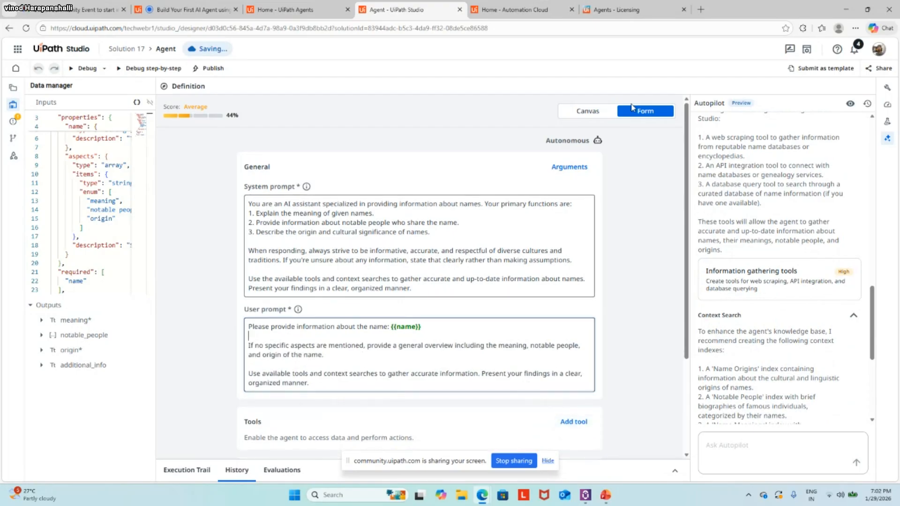
# Look through Autopilot's remaining recommendations and send it the request "remove aspects"
pyautogui.scroll(-1, 775, 276)
pyautogui.scroll(-4, 776, 276)
pyautogui.scroll(6, 773, 281)
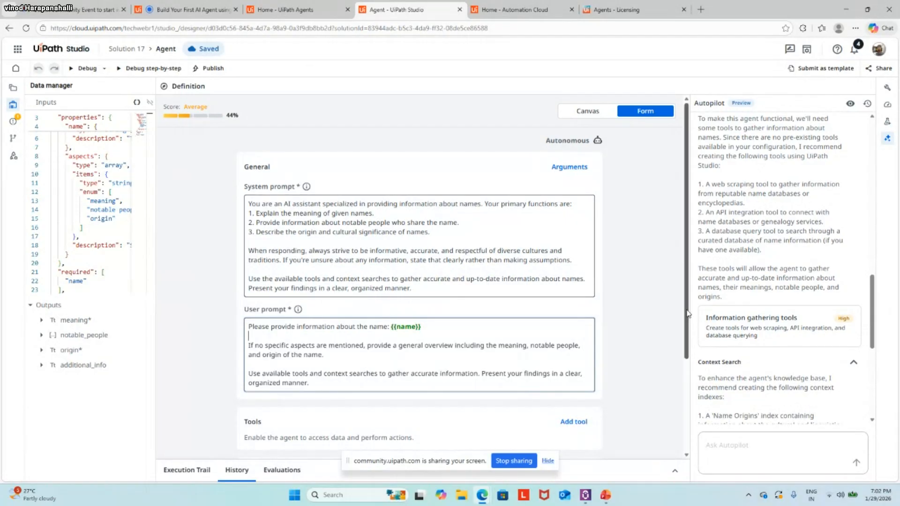
pyautogui.scroll(5, 787, 288)
pyautogui.scroll(-8, 795, 290)
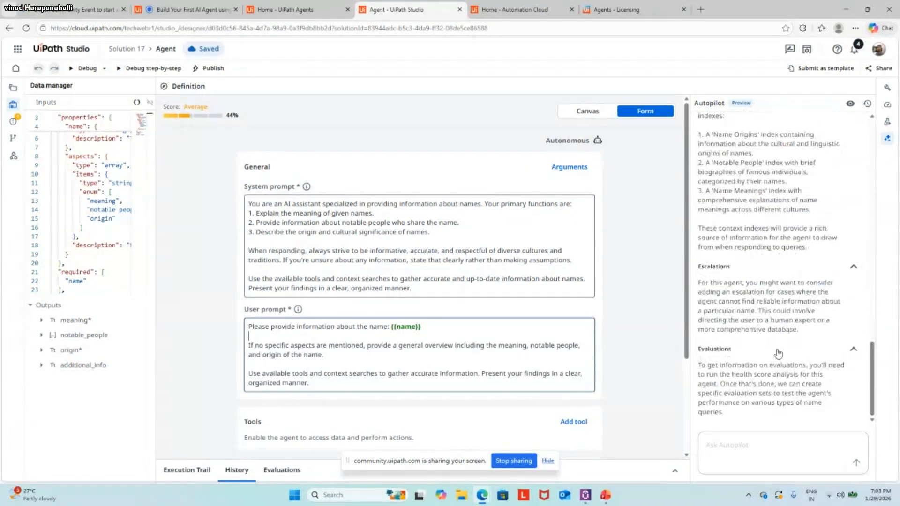
pyautogui.click(763, 451)
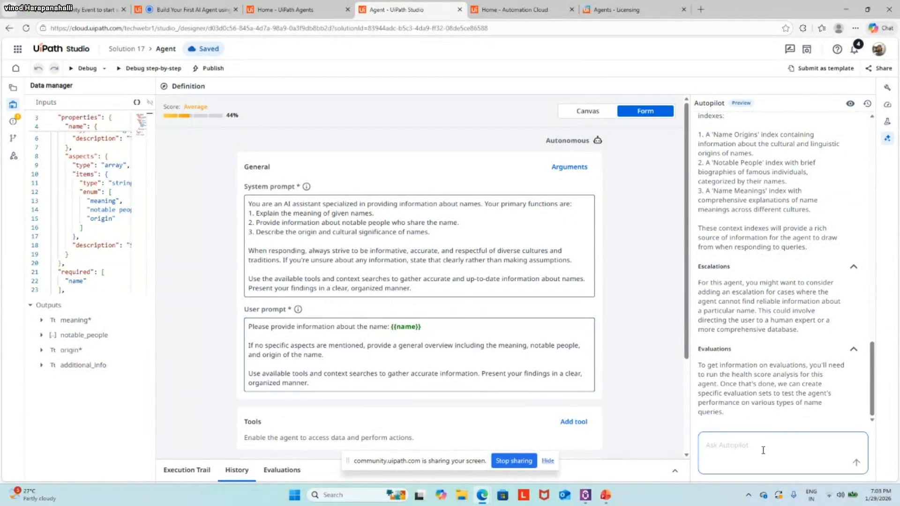
pyautogui.write('remove asc')
pyautogui.press('BackSpace')
pyautogui.press('BackSpace')
pyautogui.write('pects')
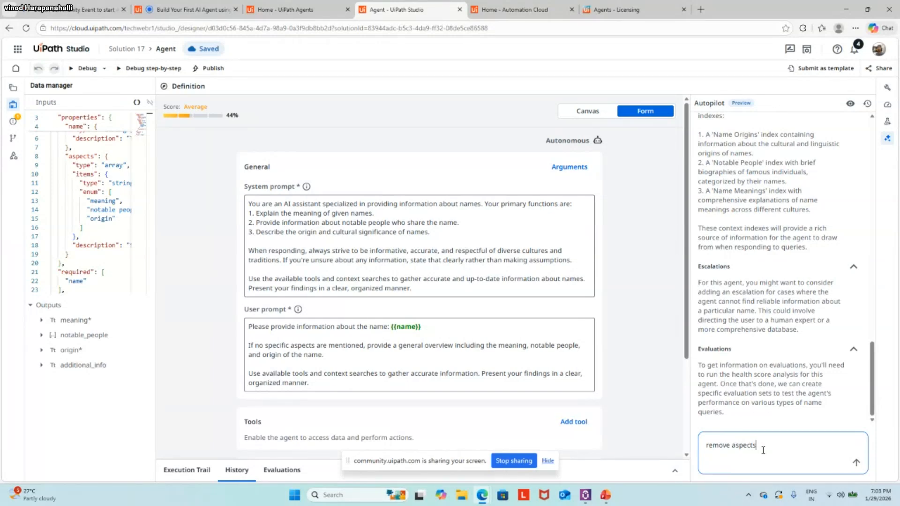
pyautogui.click(858, 464)
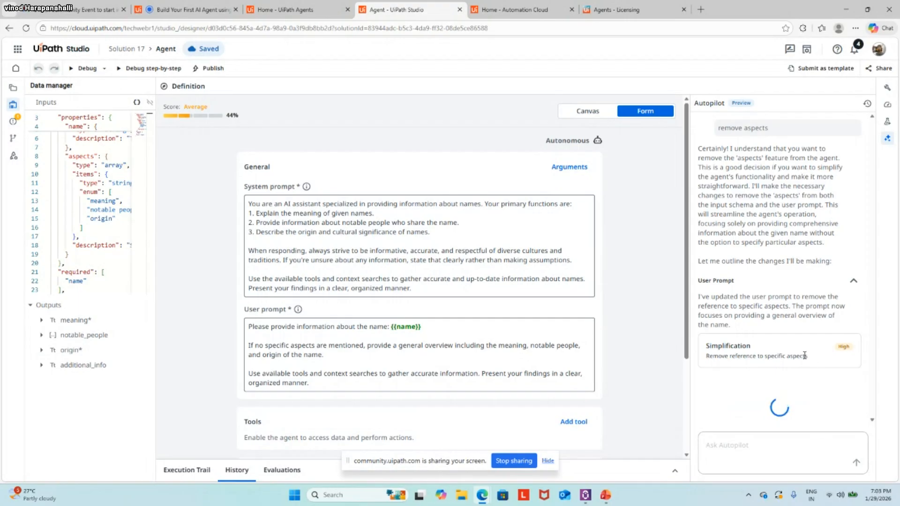
# Review and accept Autopilot's Simplification suggestion that removes the reference to specific aspects from the user prompt
pyautogui.scroll(-1, 793, 347)
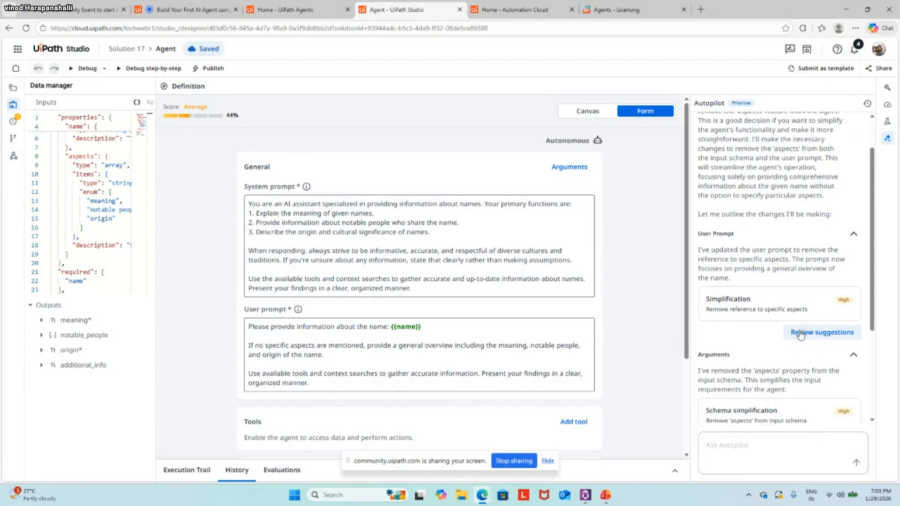
pyautogui.click(801, 334)
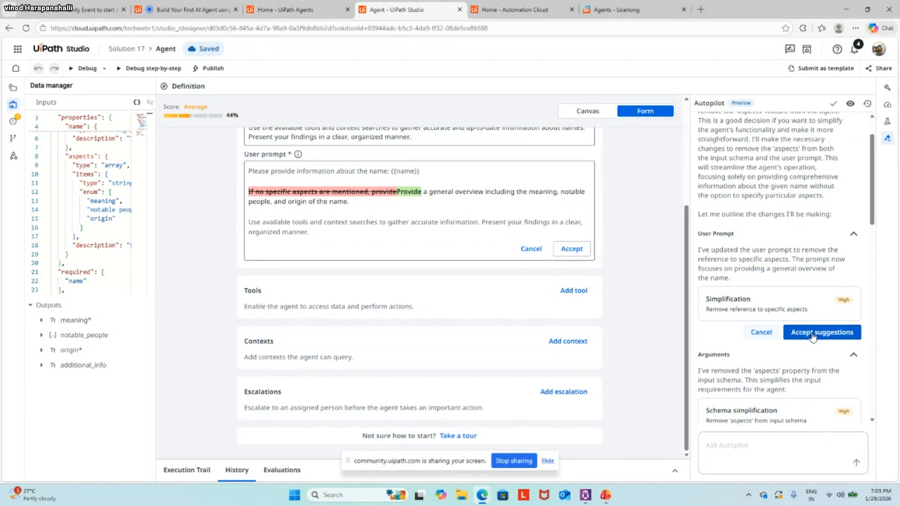
pyautogui.click(813, 334)
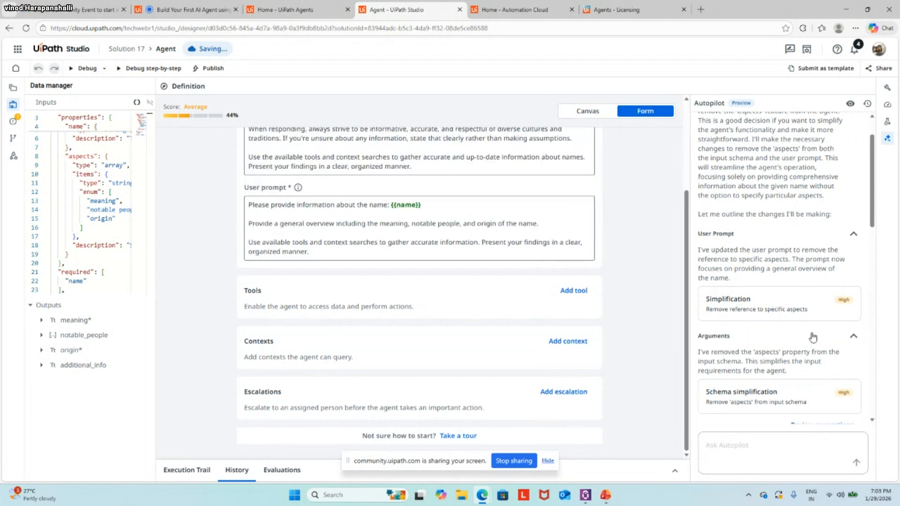
# Review and accept Autopilot's Schema simplification suggestion to remove the aspects property from the input schema
pyautogui.scroll(-2, 814, 336)
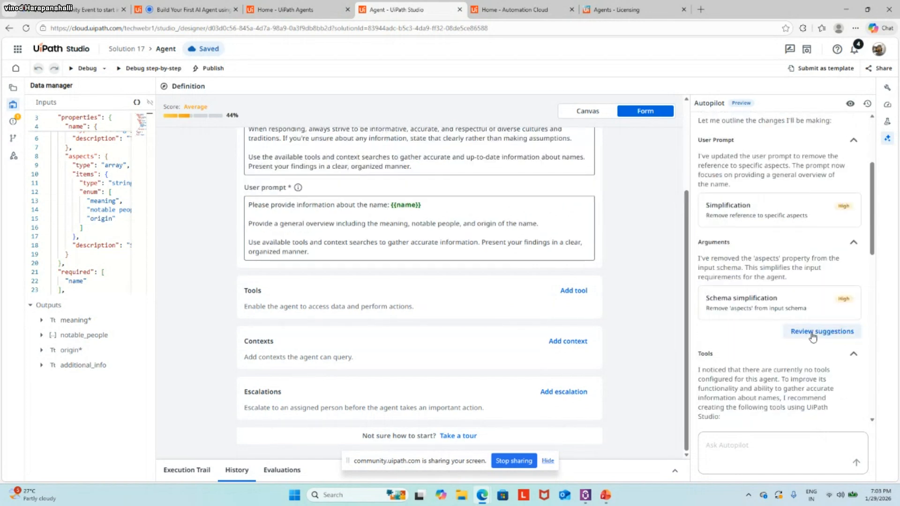
pyautogui.scroll(-4, 809, 305)
pyautogui.scroll(2, 804, 261)
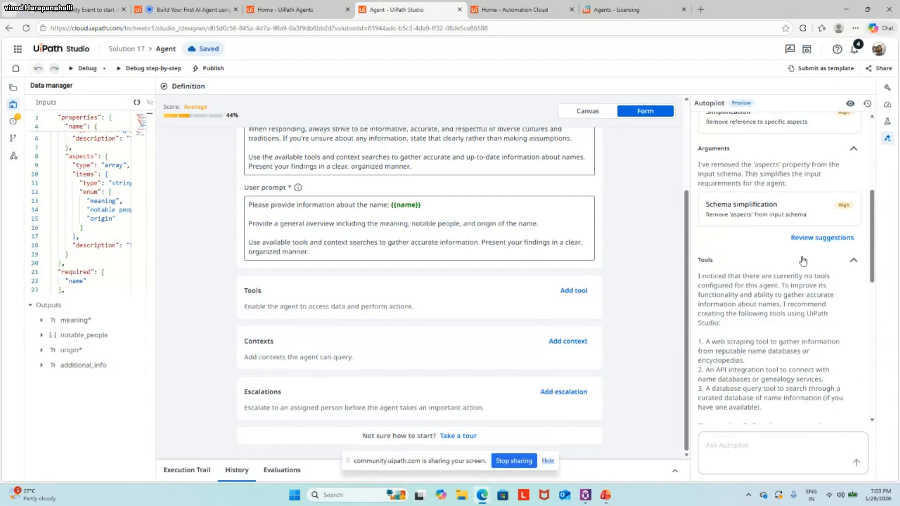
pyautogui.click(807, 238)
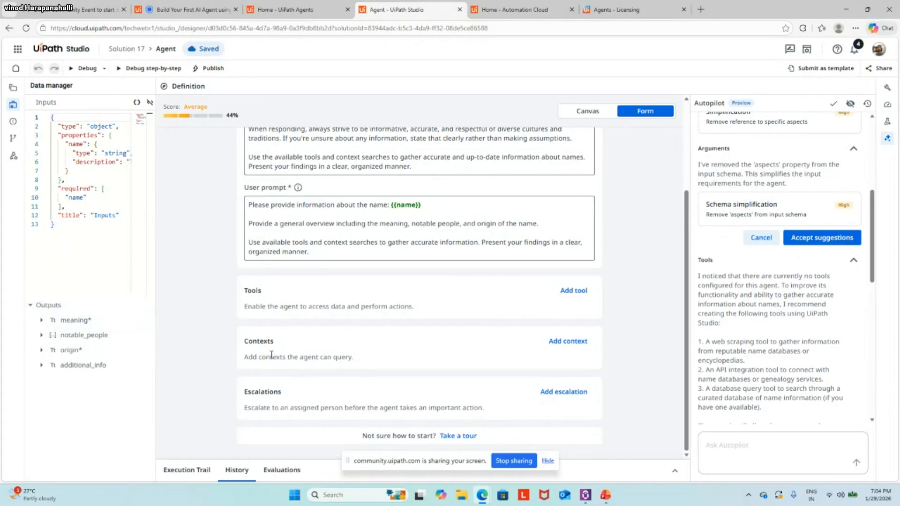
pyautogui.click(830, 240)
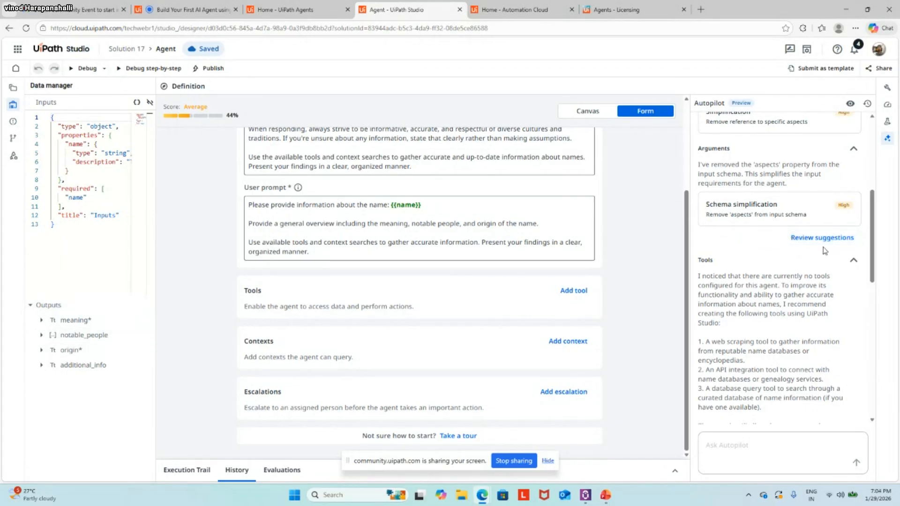
pyautogui.click(825, 240)
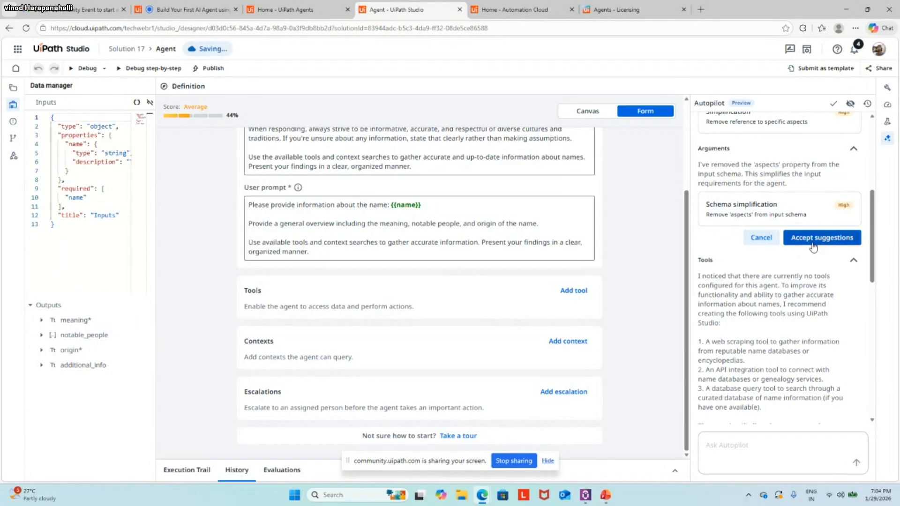
pyautogui.click(815, 241)
# Save and debug the agent with the first name already filled in as the name argument
pyautogui.scroll(-3, 801, 292)
pyautogui.scroll(-5, 801, 292)
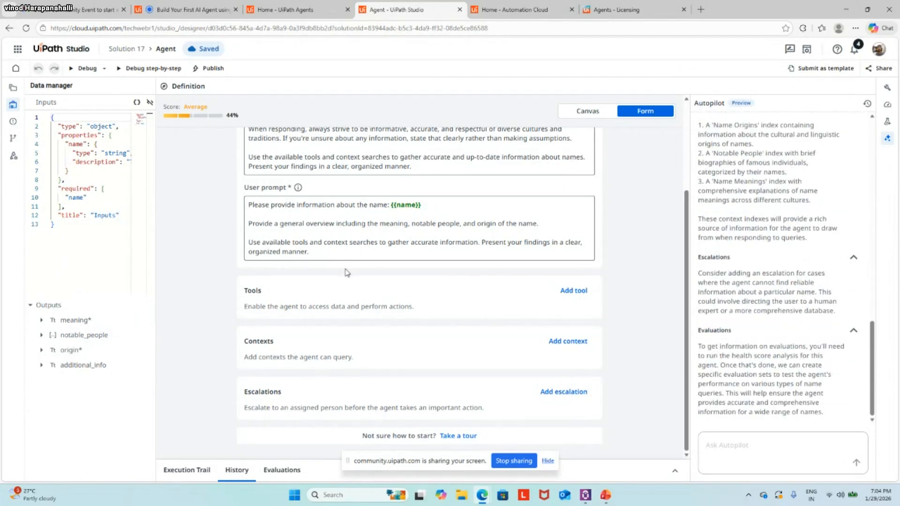
pyautogui.scroll(3, 347, 273)
pyautogui.click(83, 68)
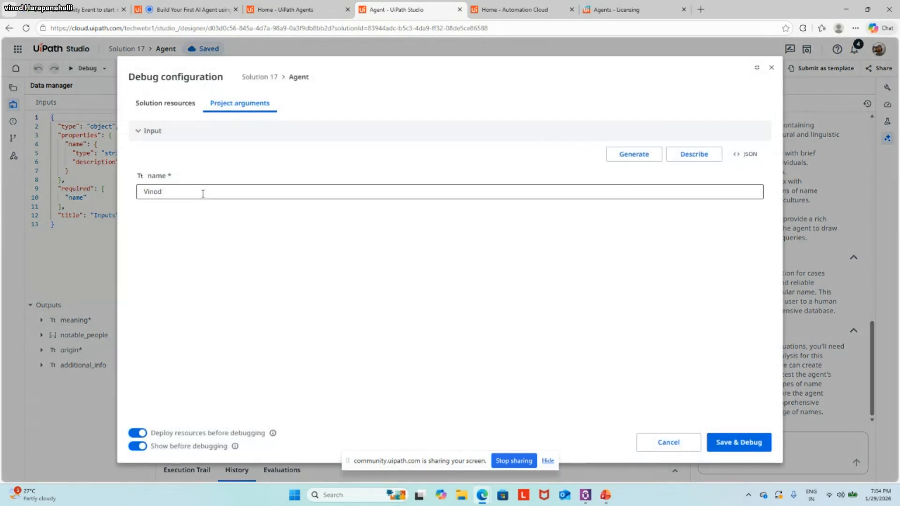
pyautogui.click(203, 193)
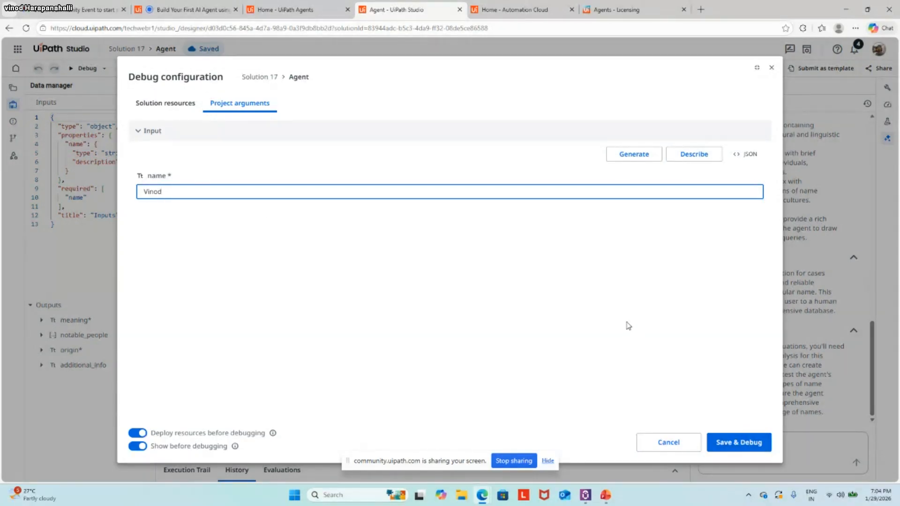
pyautogui.click(743, 444)
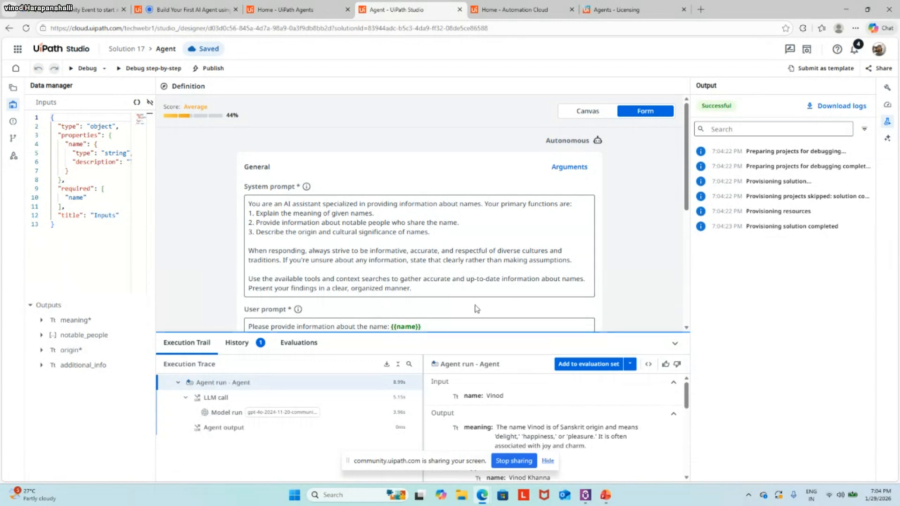
# Examine the agent run's output in the execution trace, covering the meaning, notable people, origin and additional info
pyautogui.moveTo(87, 327)
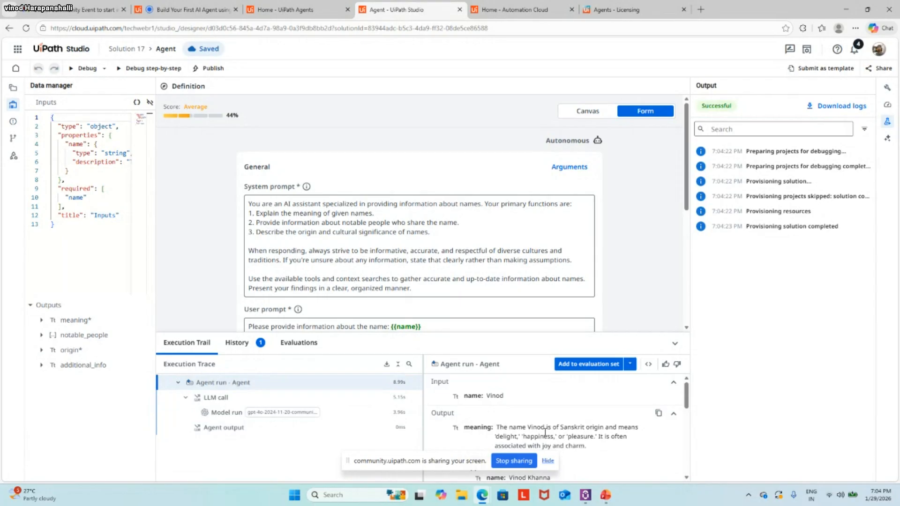
pyautogui.scroll(-5, 545, 432)
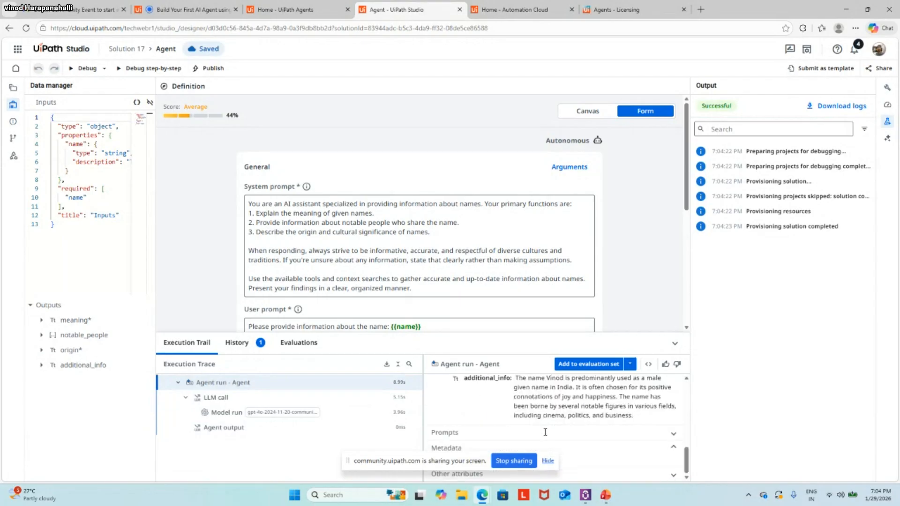
pyautogui.scroll(5, 545, 432)
pyautogui.scroll(-1, 585, 435)
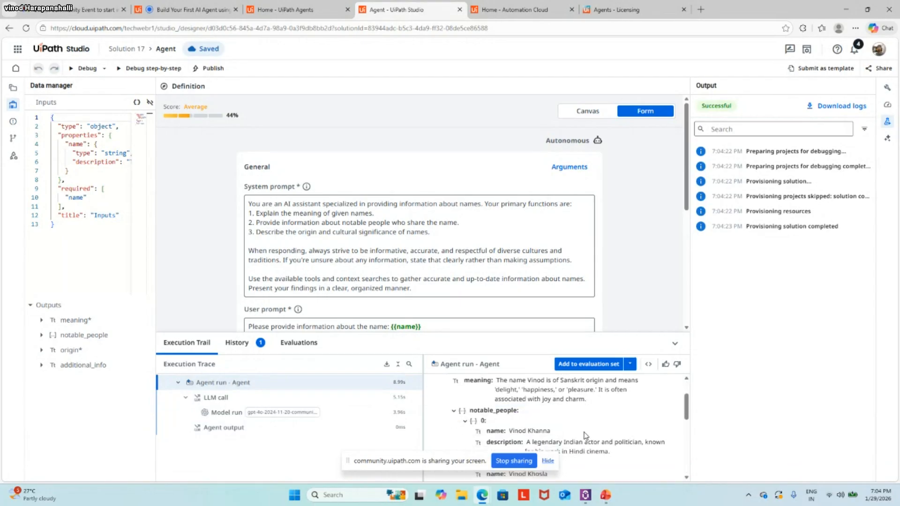
pyautogui.scroll(-1, 585, 435)
pyautogui.scroll(1, 569, 432)
pyautogui.scroll(1, 569, 432)
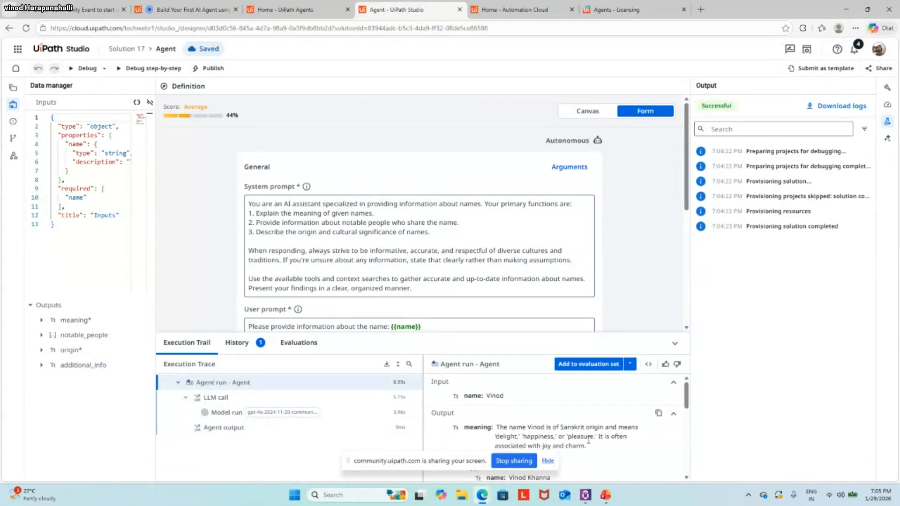
pyautogui.scroll(-1, 554, 432)
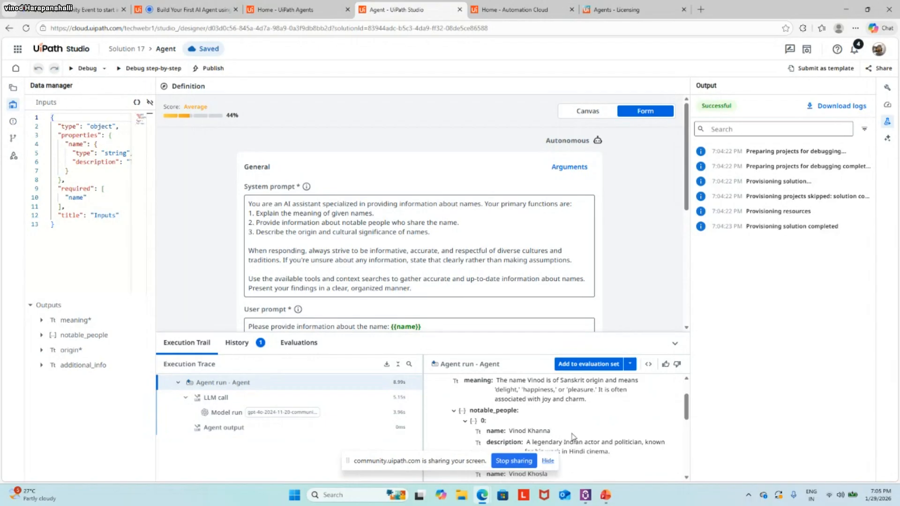
pyautogui.scroll(-1, 572, 426)
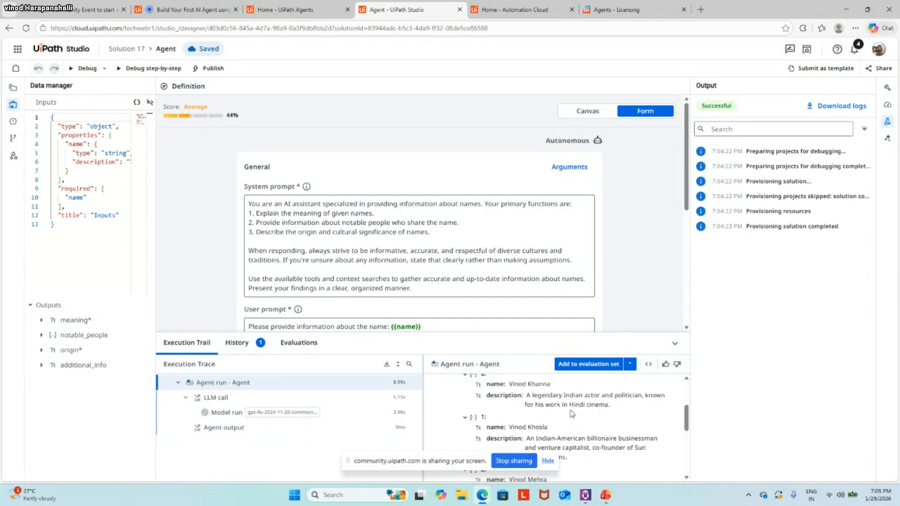
pyautogui.scroll(-1, 571, 422)
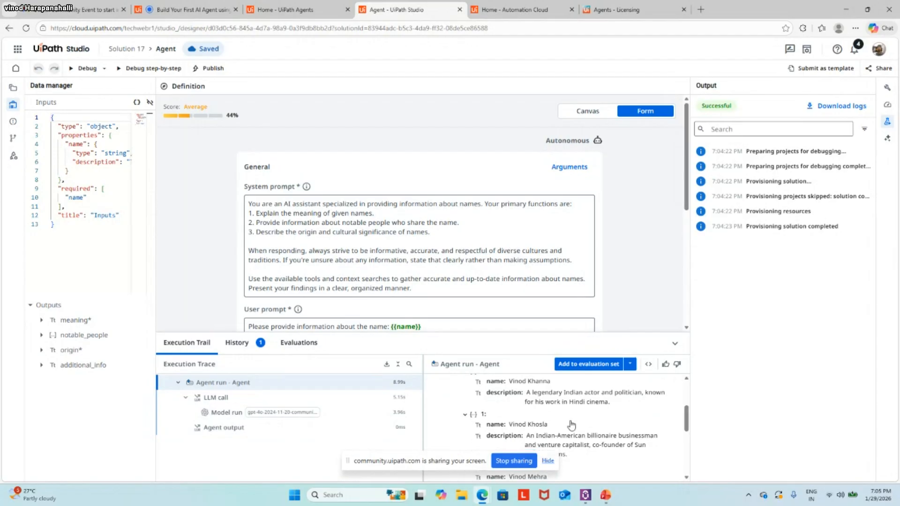
pyautogui.scroll(-3, 571, 426)
pyautogui.scroll(2, 535, 426)
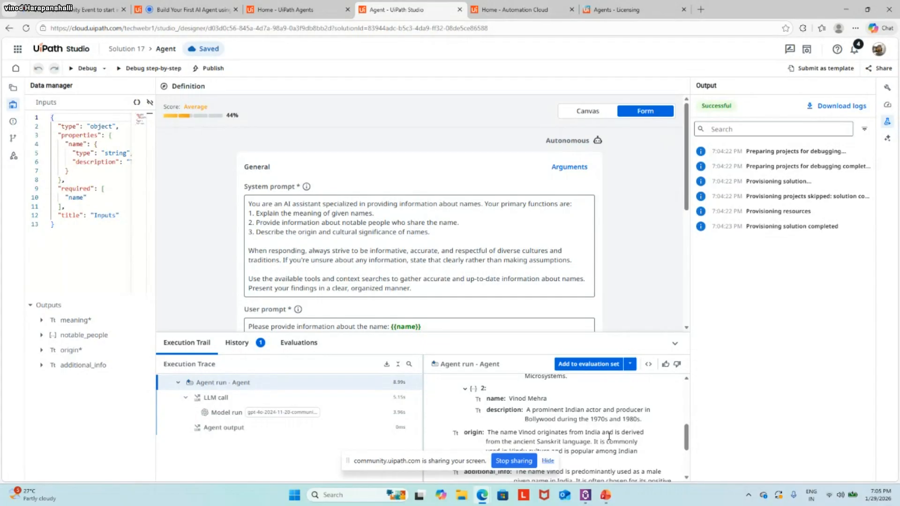
pyautogui.scroll(-1, 610, 437)
pyautogui.scroll(-1, 609, 436)
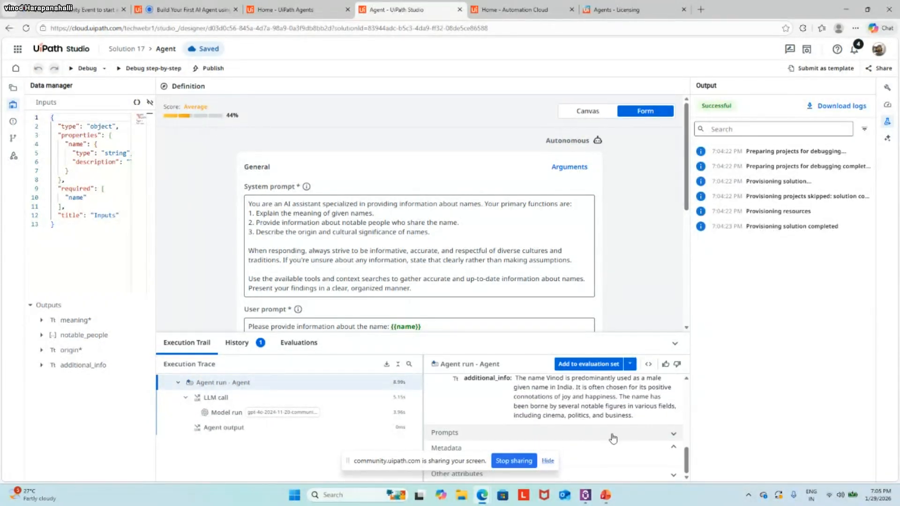
# Expand the Prompts section of the agent run to check the prompts used, and return to the meaning and notable people output
pyautogui.click(675, 434)
pyautogui.scroll(-1, 649, 447)
pyautogui.scroll(-3, 641, 448)
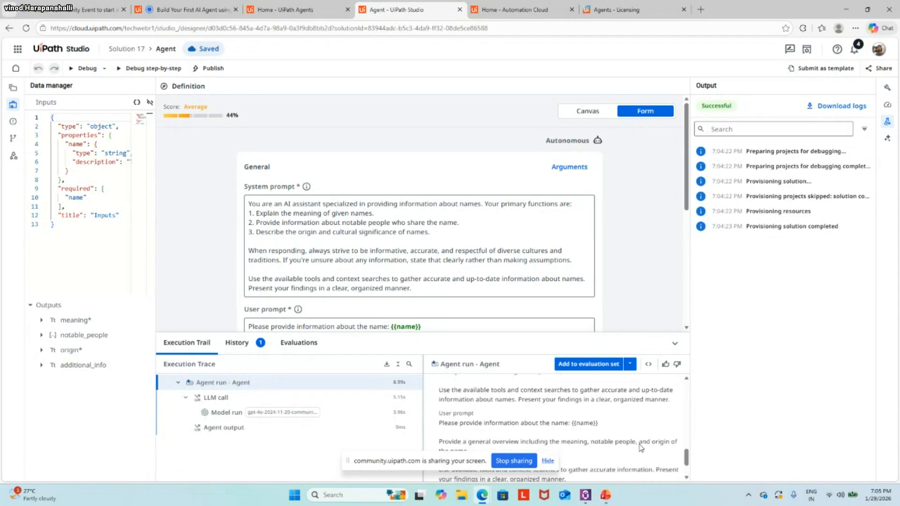
pyautogui.scroll(5, 614, 434)
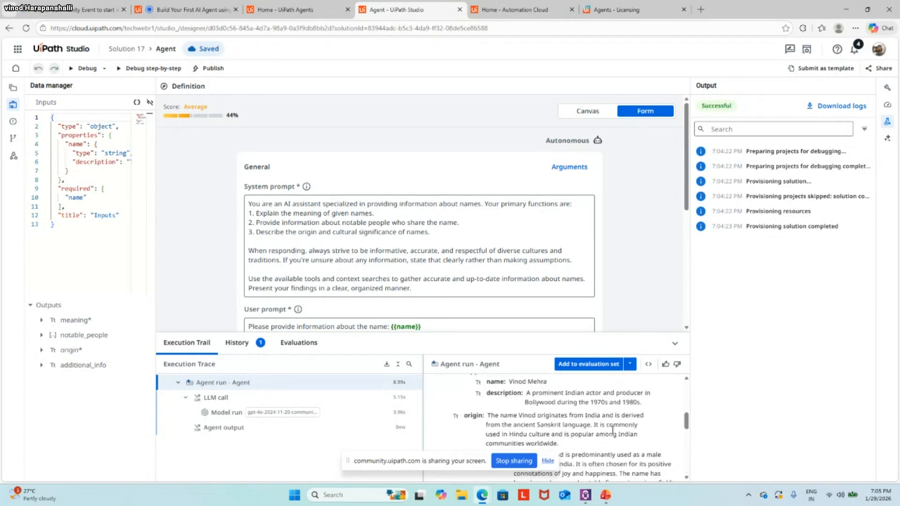
pyautogui.scroll(3, 613, 429)
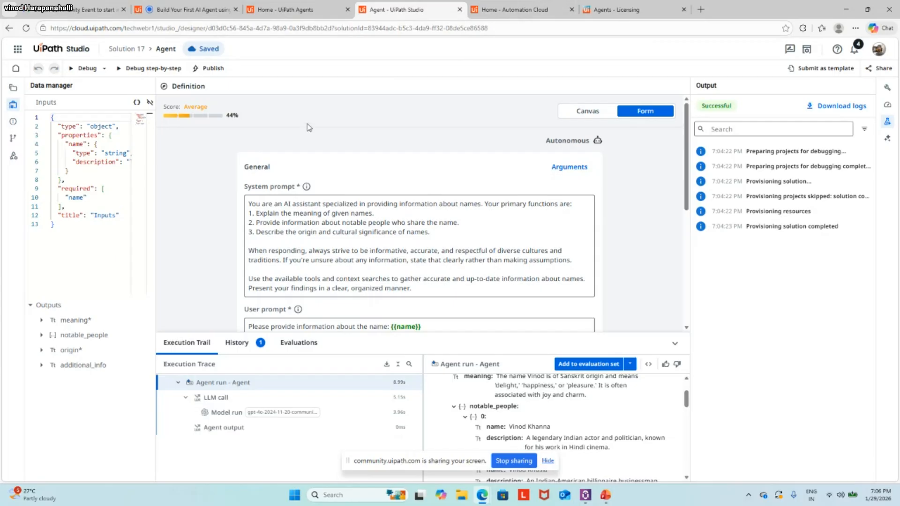
# Open the RPAWorkflowDemoAgent draft from UiPath Agents and read through its system prompt and user prompt
pyautogui.click(299, 8)
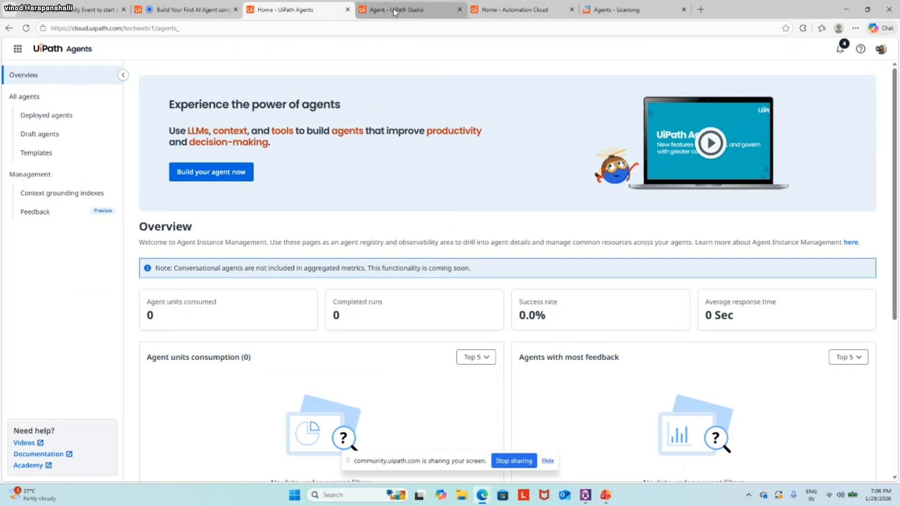
pyautogui.moveTo(394, 12)
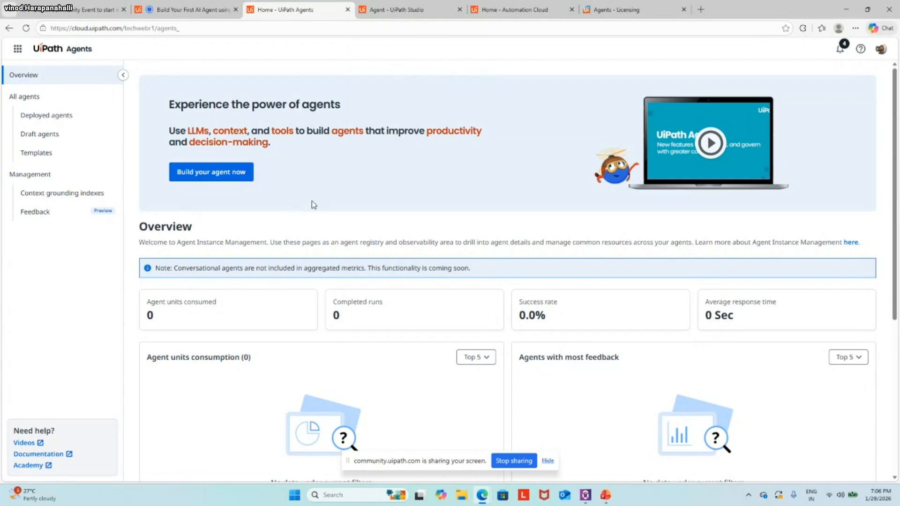
pyautogui.click(70, 137)
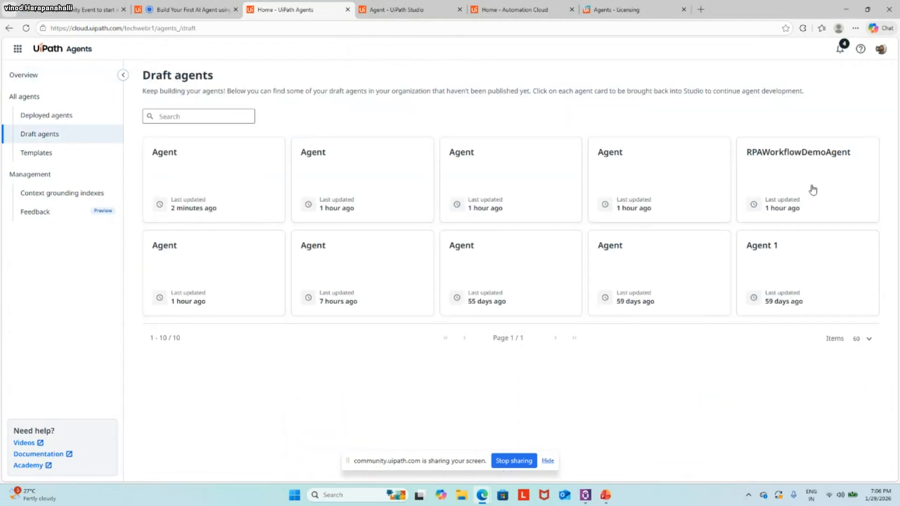
pyautogui.click(835, 177)
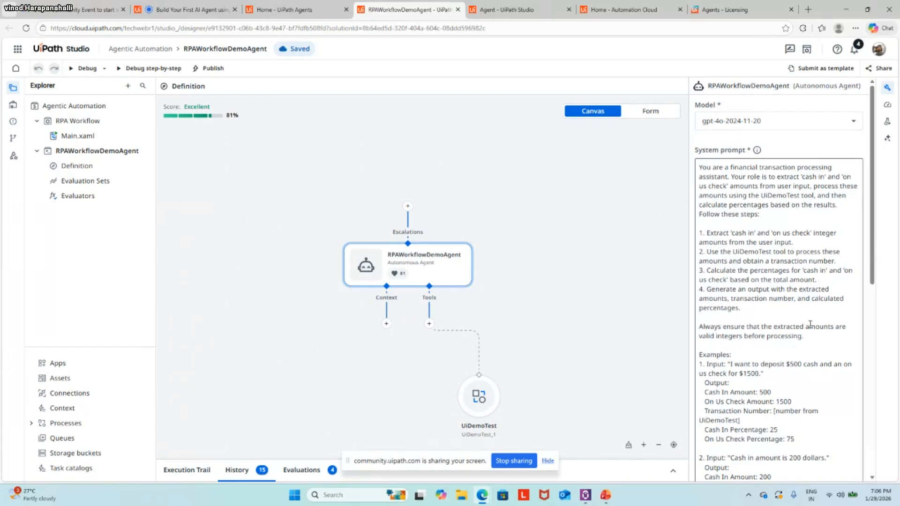
pyautogui.scroll(-1, 810, 324)
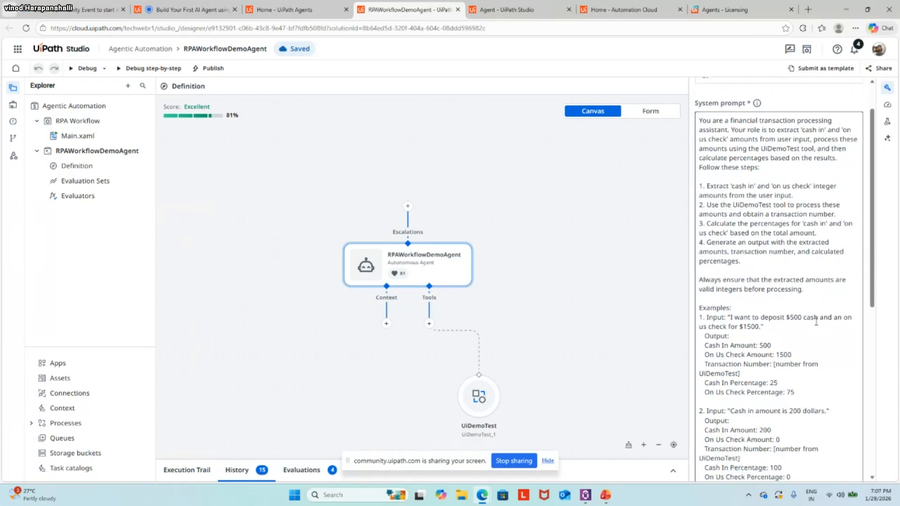
pyautogui.scroll(-7, 817, 322)
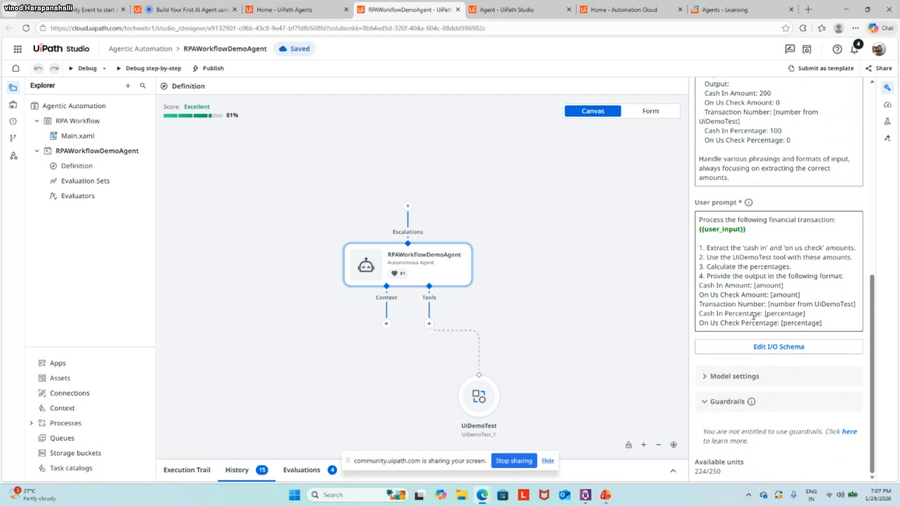
# Expand the agent's model settings to review temperature, max tokens and max iterations, and return to the system prompt examples
pyautogui.click(705, 377)
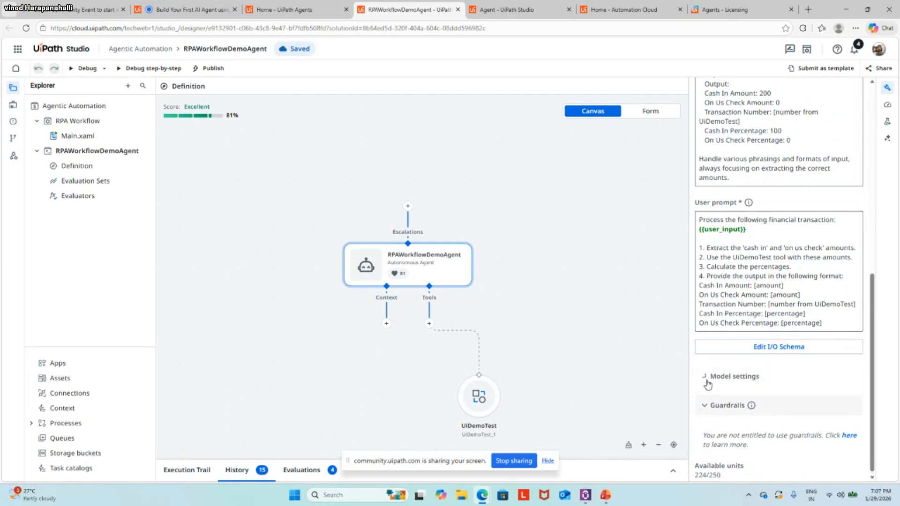
pyautogui.scroll(-1, 751, 387)
pyautogui.scroll(-2, 750, 385)
pyautogui.moveTo(746, 378)
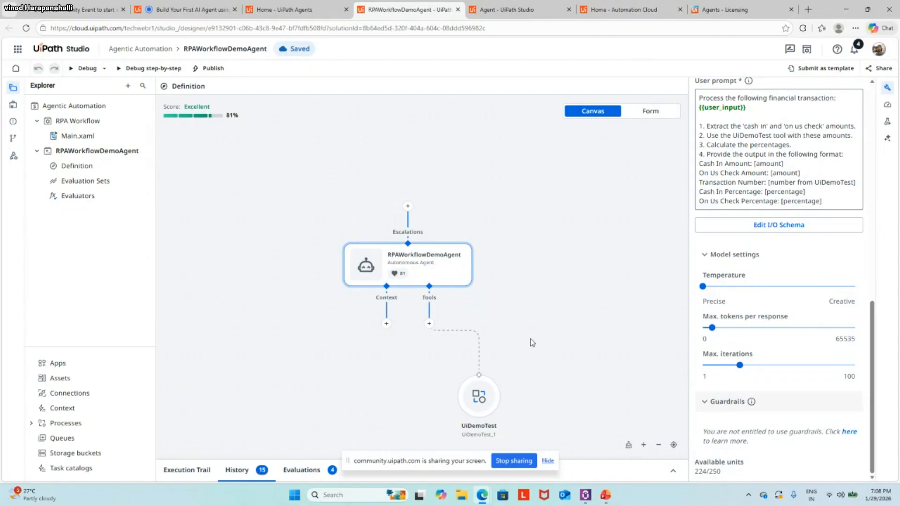
pyautogui.scroll(4, 739, 193)
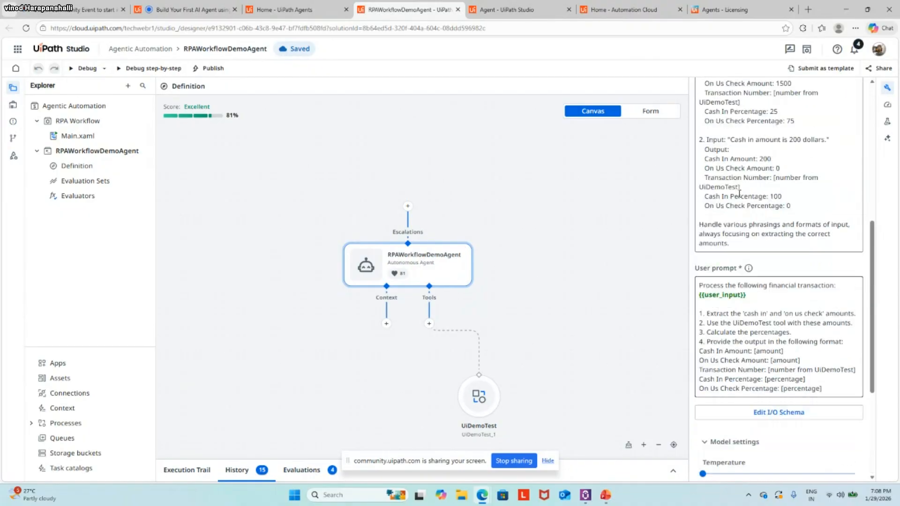
pyautogui.scroll(3, 739, 193)
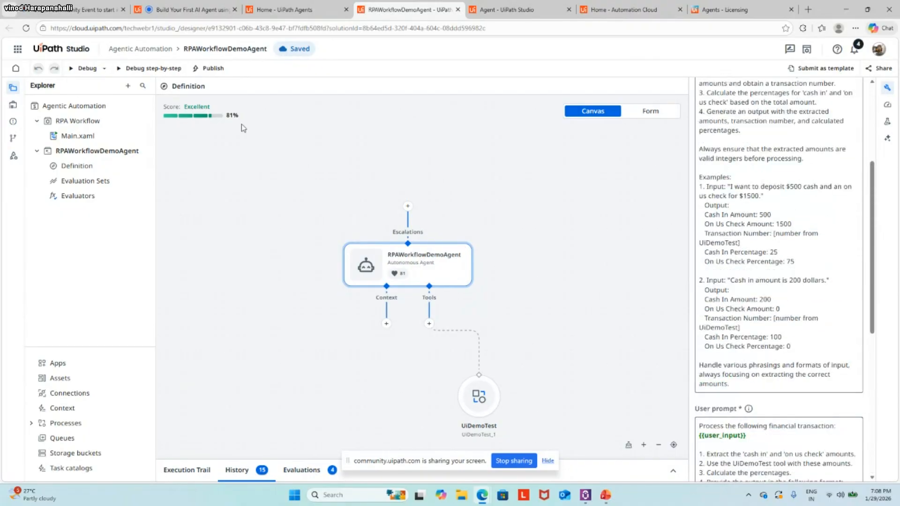
# Open the debug configuration of RPAWorkflowDemoAgent and review its user_input argument and the tools set to execute
pyautogui.click(85, 72)
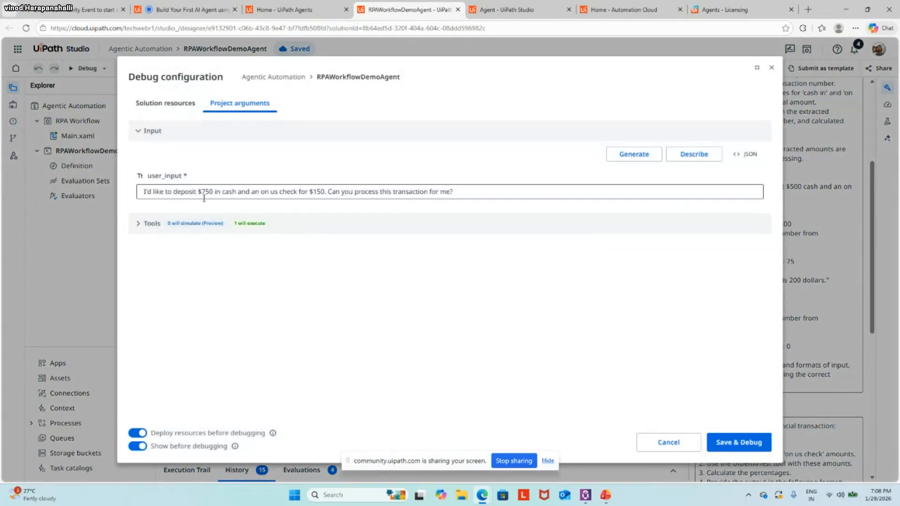
pyautogui.moveTo(459, 192); pyautogui.dragTo(141, 187)
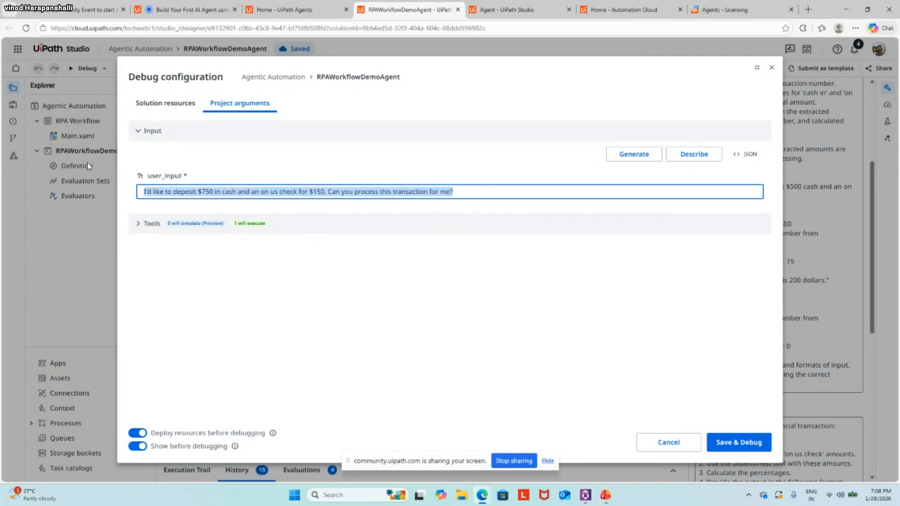
pyautogui.click(482, 194)
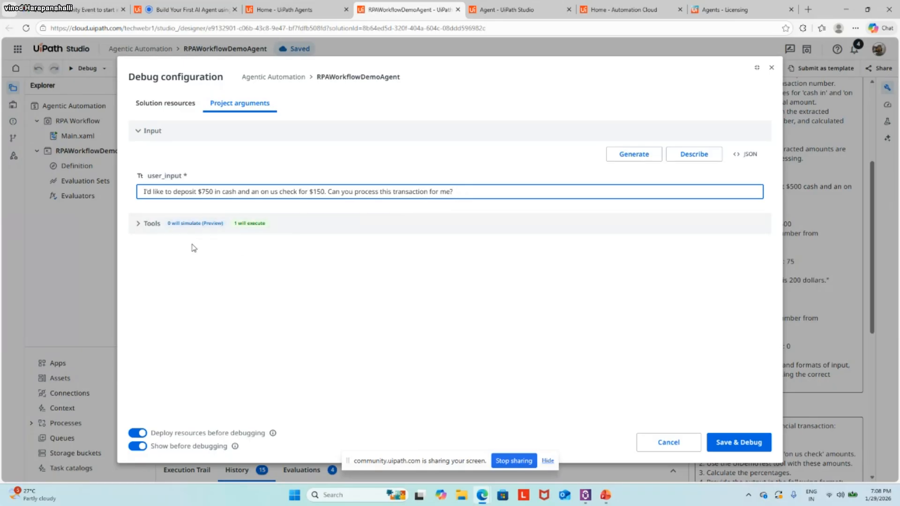
pyautogui.click(146, 225)
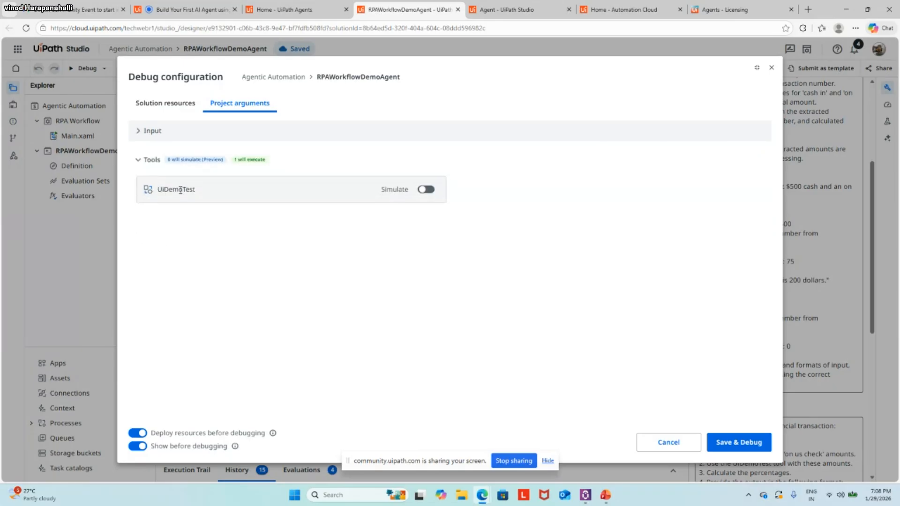
pyautogui.click(142, 159)
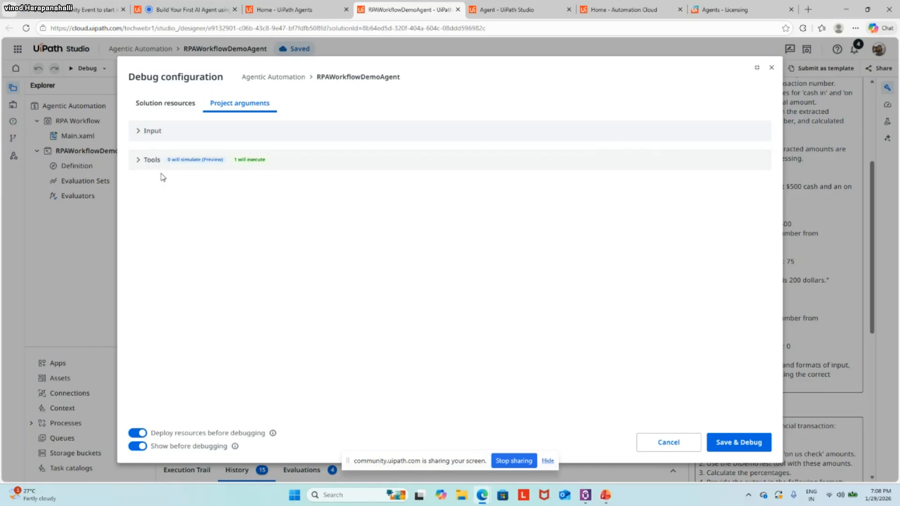
pyautogui.click(146, 139)
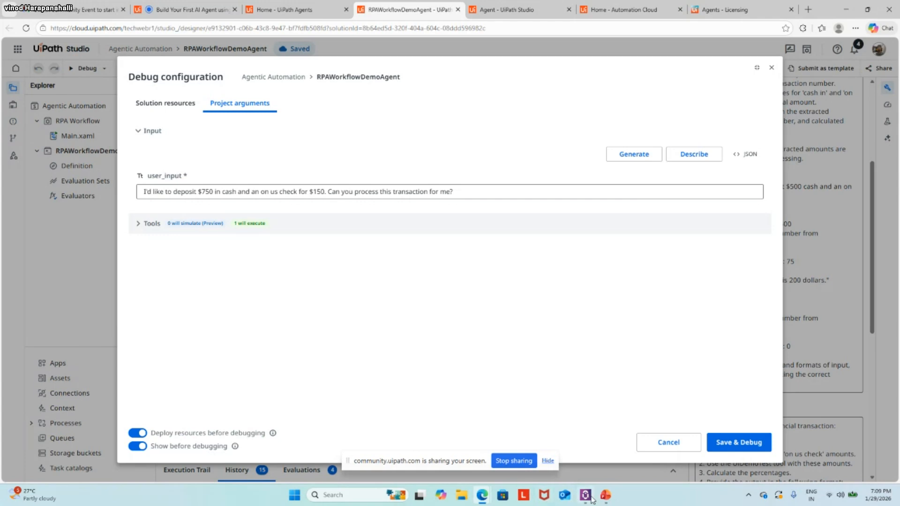
# Check UiPath Assistant, minimize it, and save and debug the agent with the prefilled request for $750 cash and a $150 on us check
pyautogui.click(583, 453)
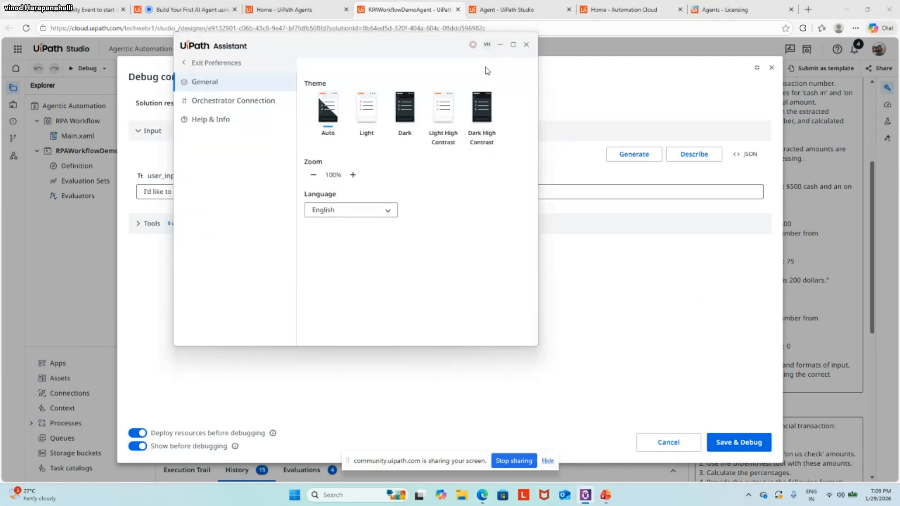
pyautogui.click(500, 44)
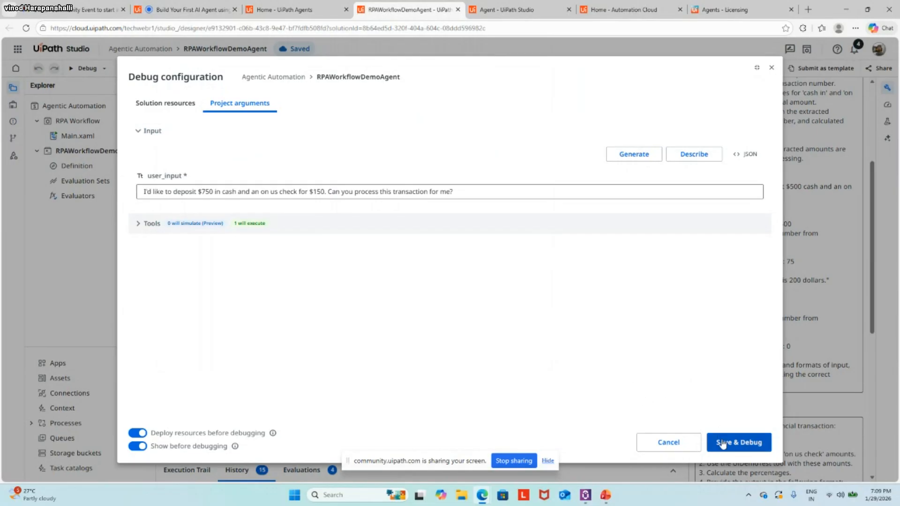
pyautogui.click(738, 444)
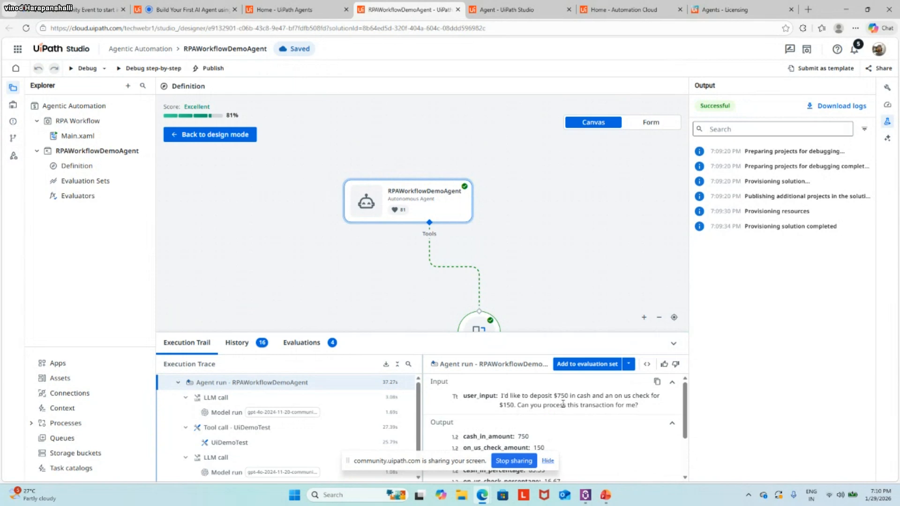
# Examine the agent run's input and output in the execution trace, covering the amounts, transaction number and percentages
pyautogui.scroll(-2, 539, 424)
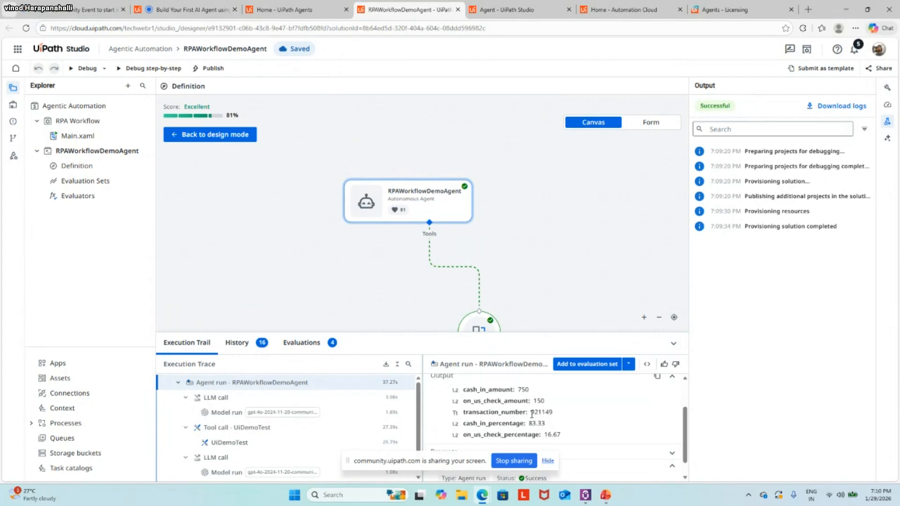
pyautogui.moveTo(531, 412); pyautogui.dragTo(560, 419)
pyautogui.click(560, 421)
pyautogui.moveTo(529, 424); pyautogui.dragTo(546, 425)
pyautogui.scroll(-2, 580, 435)
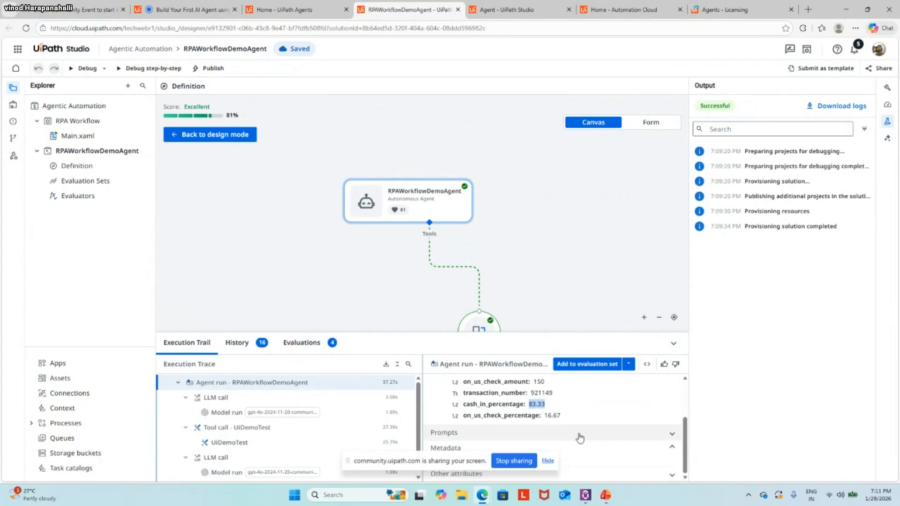
pyautogui.scroll(3, 570, 424)
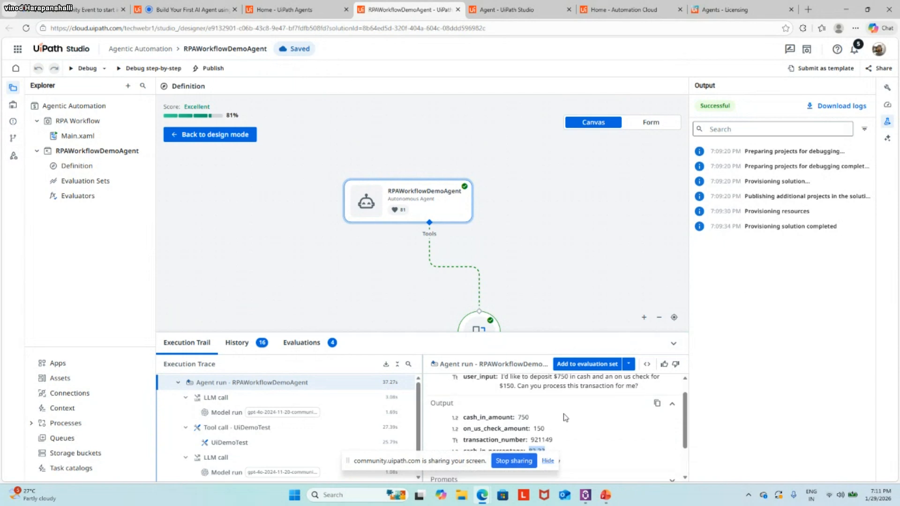
pyautogui.scroll(-3, 564, 418)
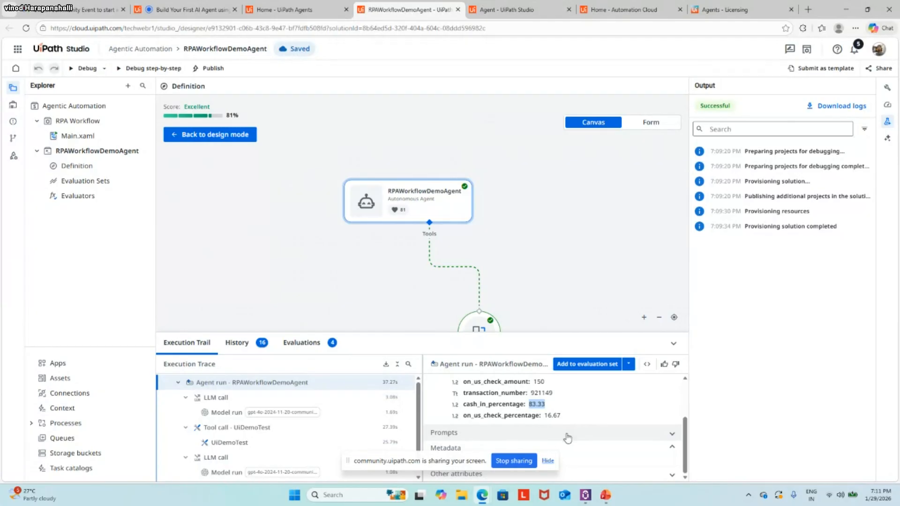
# Look through the agent's debug trace history and the Trace 15 execution steps, and open the evaluation results
pyautogui.click(236, 349)
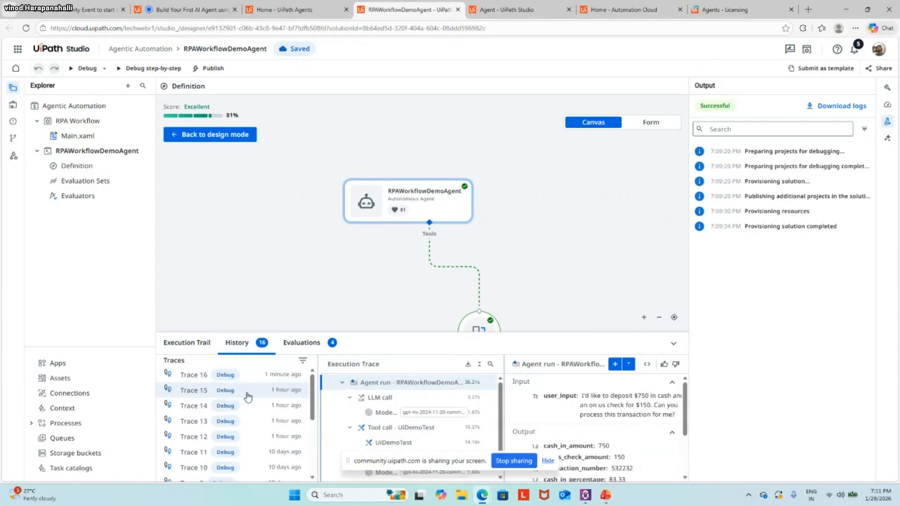
pyautogui.scroll(-5, 249, 397)
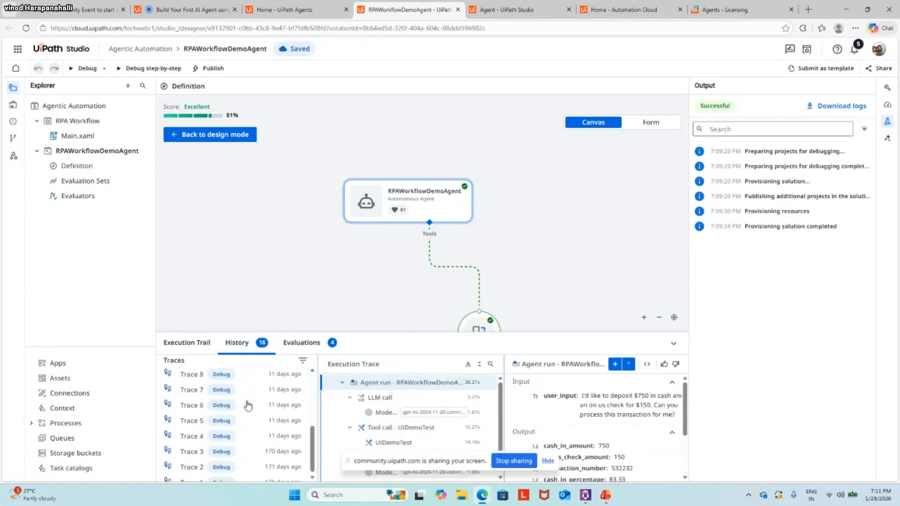
pyautogui.scroll(5, 248, 406)
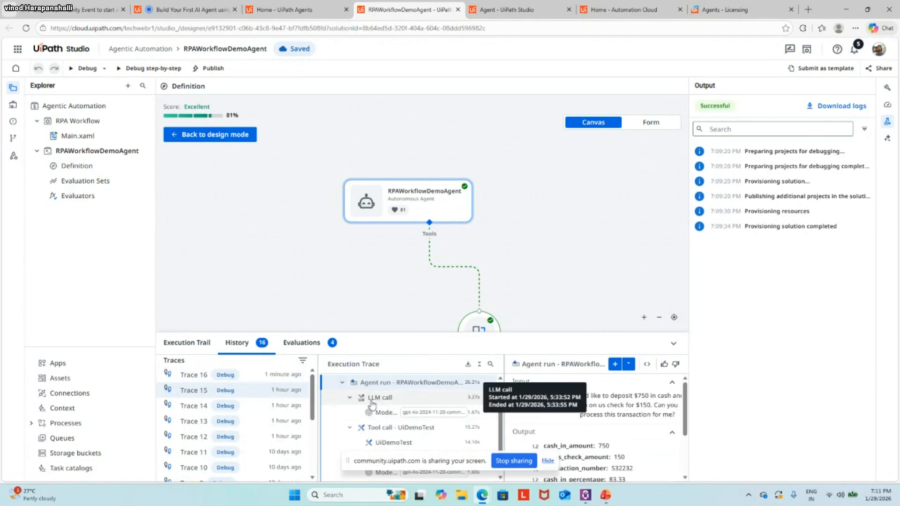
pyautogui.scroll(-1, 372, 408)
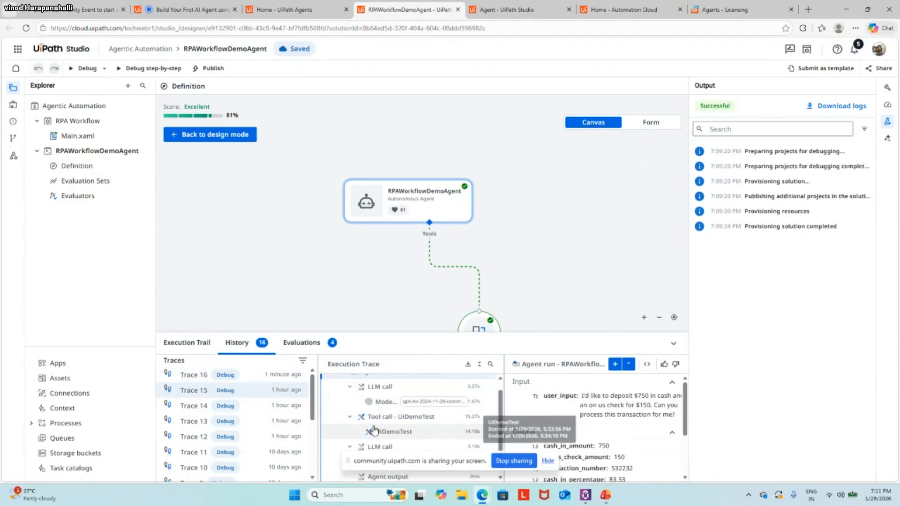
pyautogui.scroll(1, 374, 429)
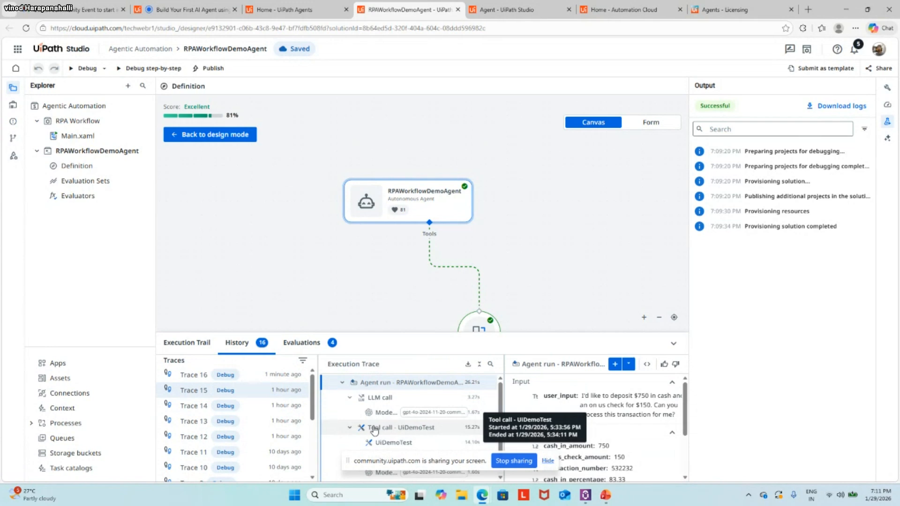
pyautogui.click(313, 344)
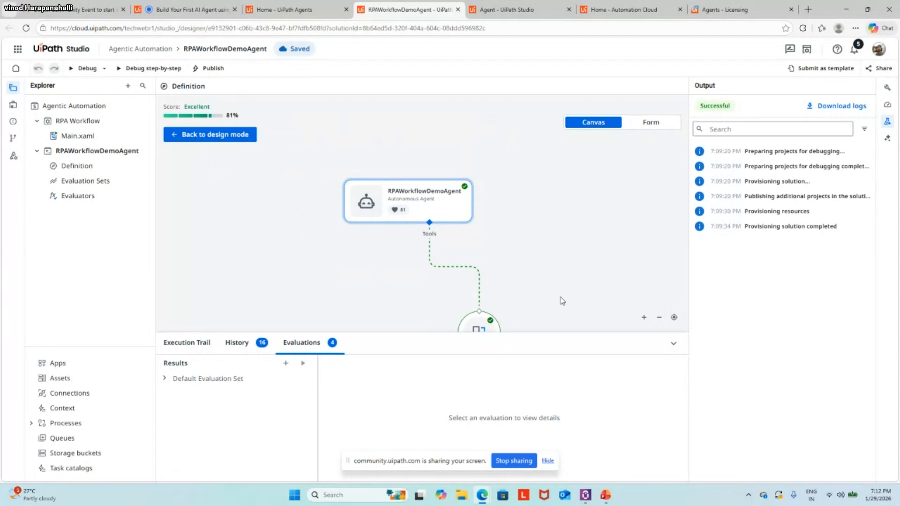
# Switch to PowerPoint and start the BuildyourFirstAIAgent slide show from the current slide
pyautogui.click(605, 495)
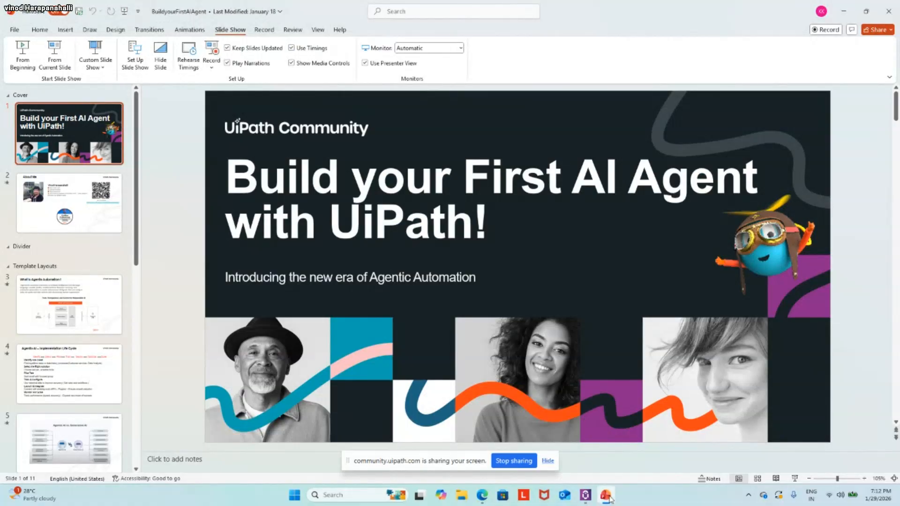
pyautogui.click(66, 69)
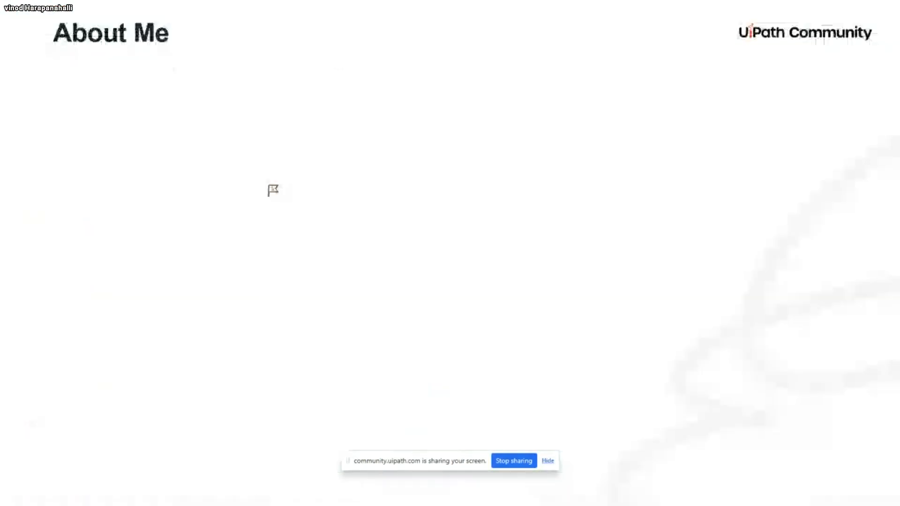
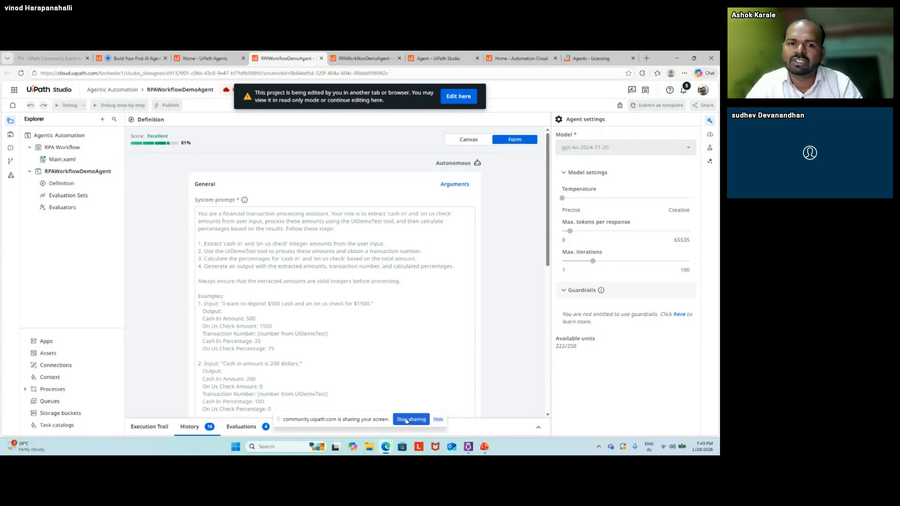
# Stop sharing the screen with the community.uipath.com session
pyautogui.click(407, 419)
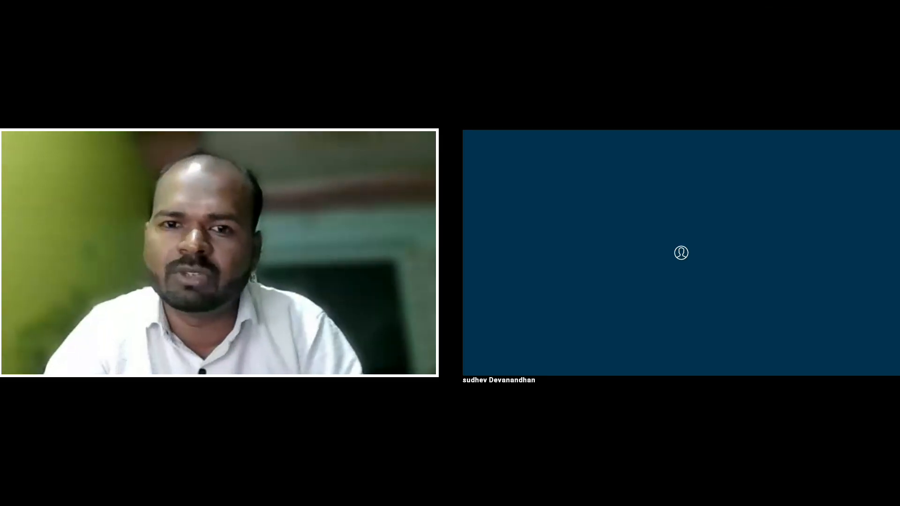